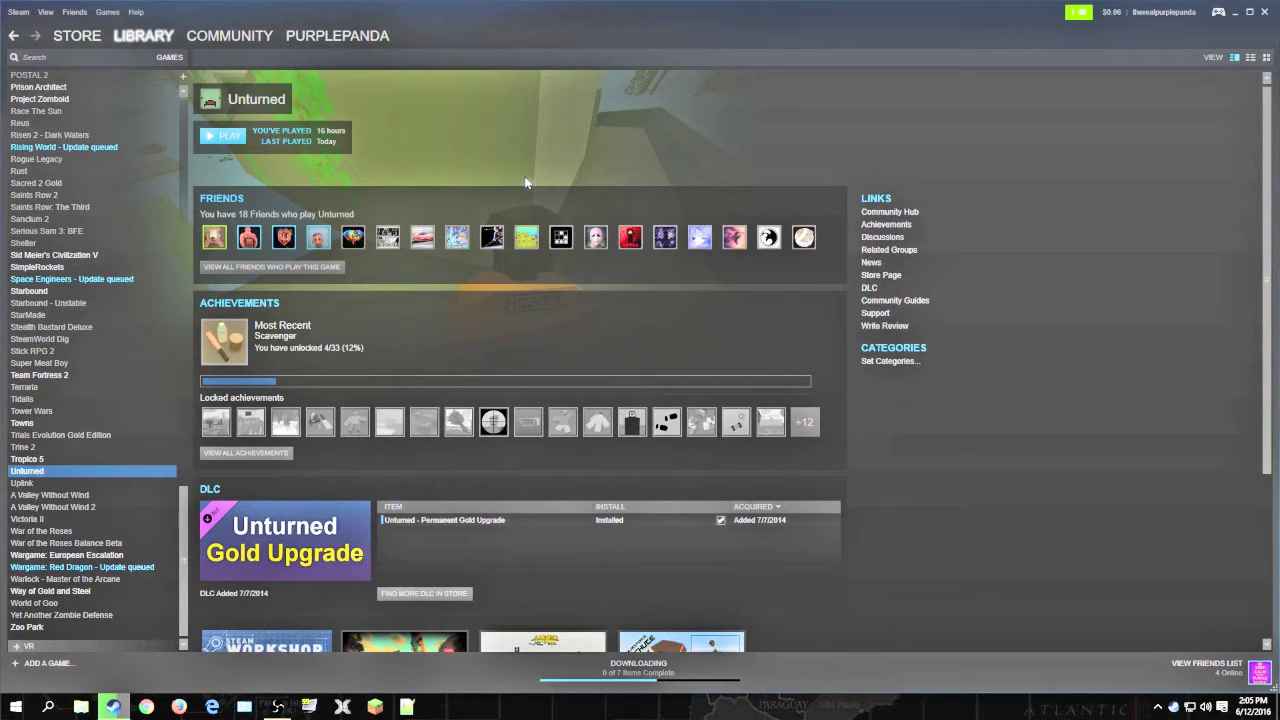
# - Open Unturned's install folder from its Steam Properties, Local Files section
pyautogui.rightClick(61, 468)
pyautogui.click(82, 460)
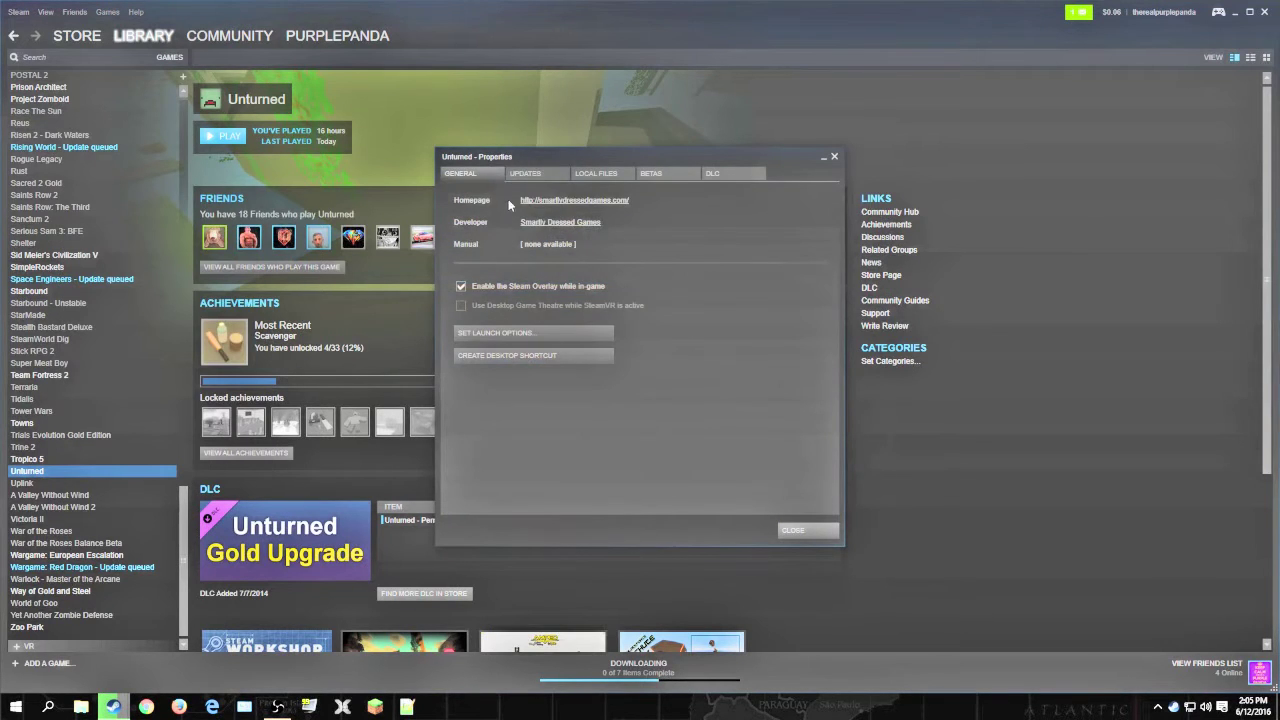
pyautogui.click(594, 175)
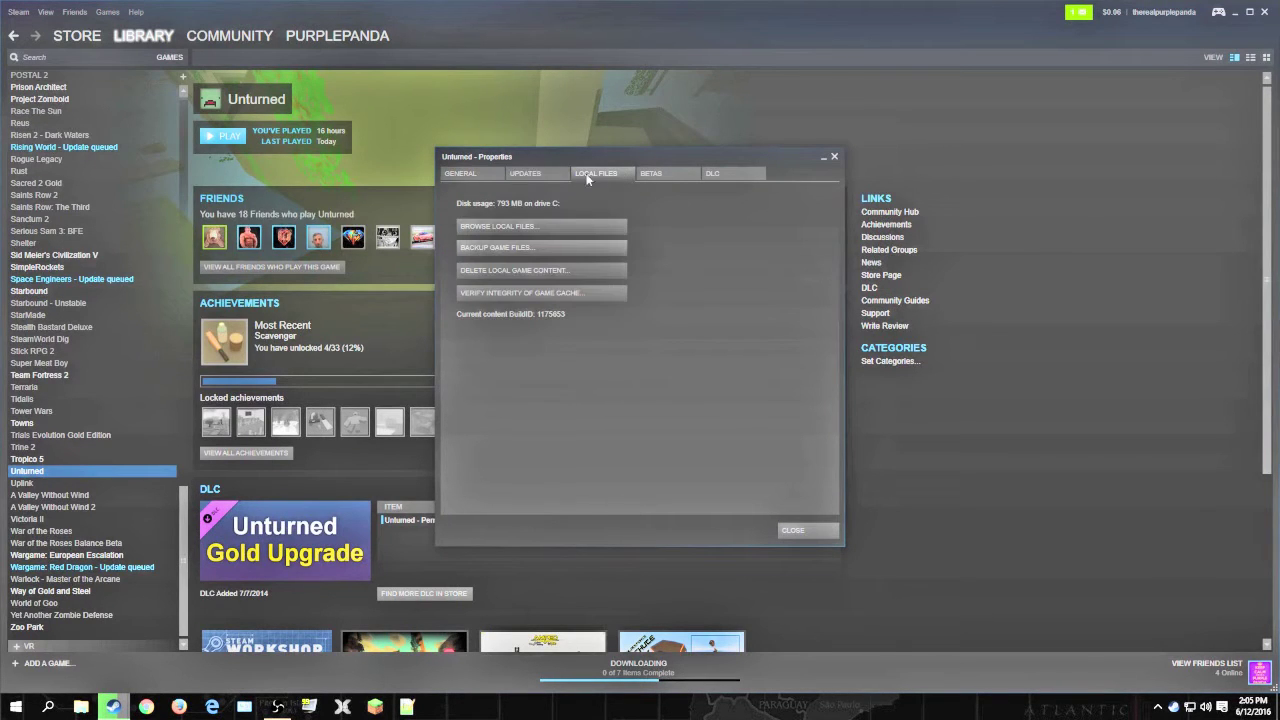
pyautogui.click(515, 226)
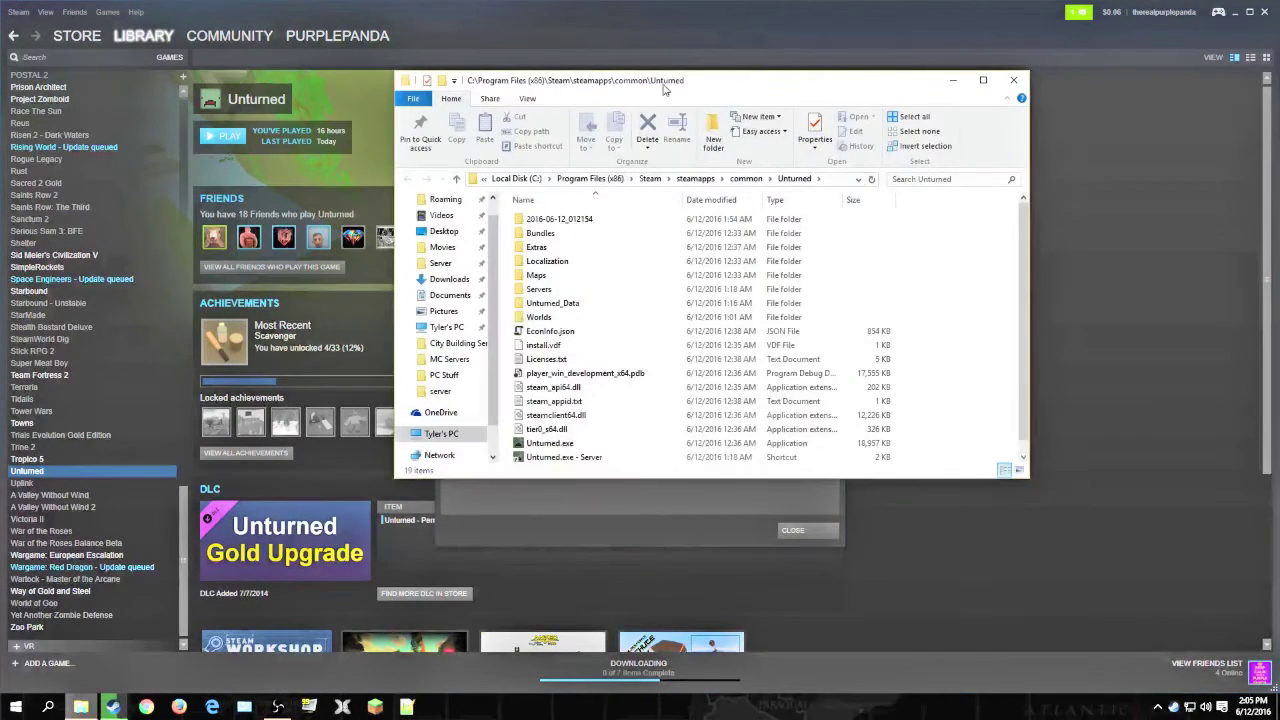
# - Close Unturned's Steam properties and hide Steam to reveal the game folder
pyautogui.moveTo(663, 89); pyautogui.dragTo(648, 287)
pyautogui.click(735, 265)
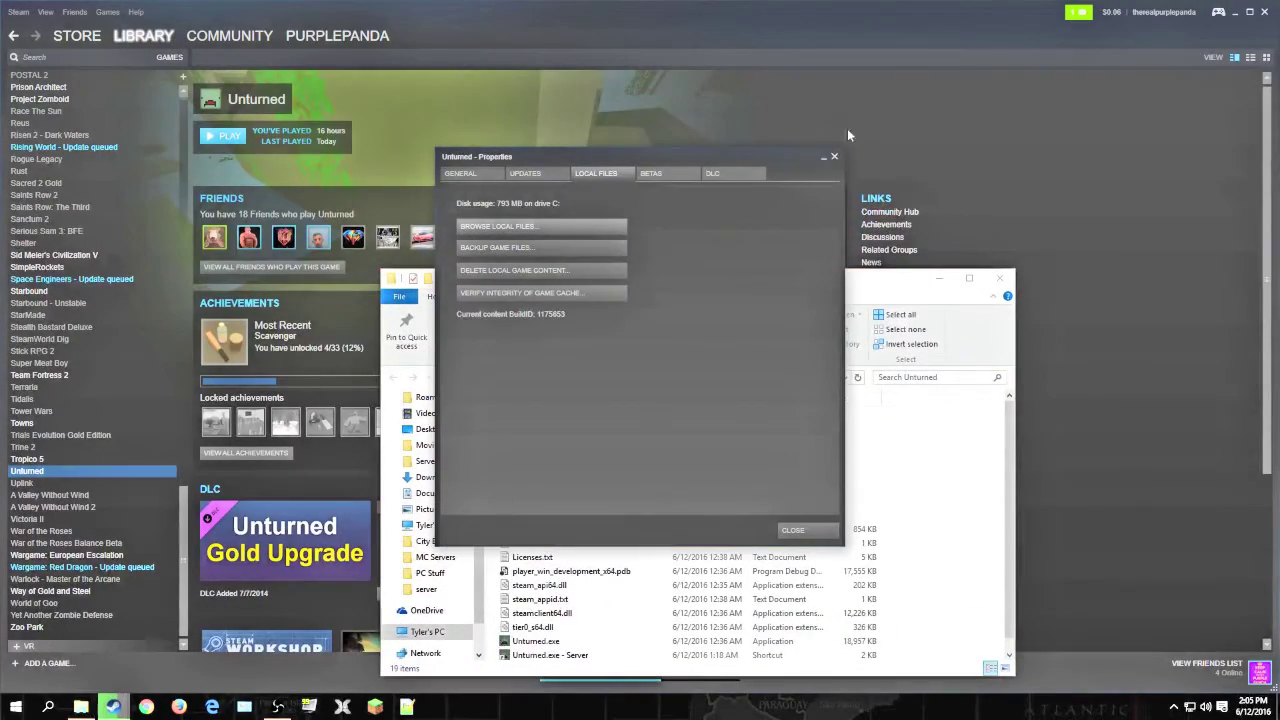
pyautogui.click(834, 156)
pyautogui.moveTo(741, 283); pyautogui.dragTo(678, 185)
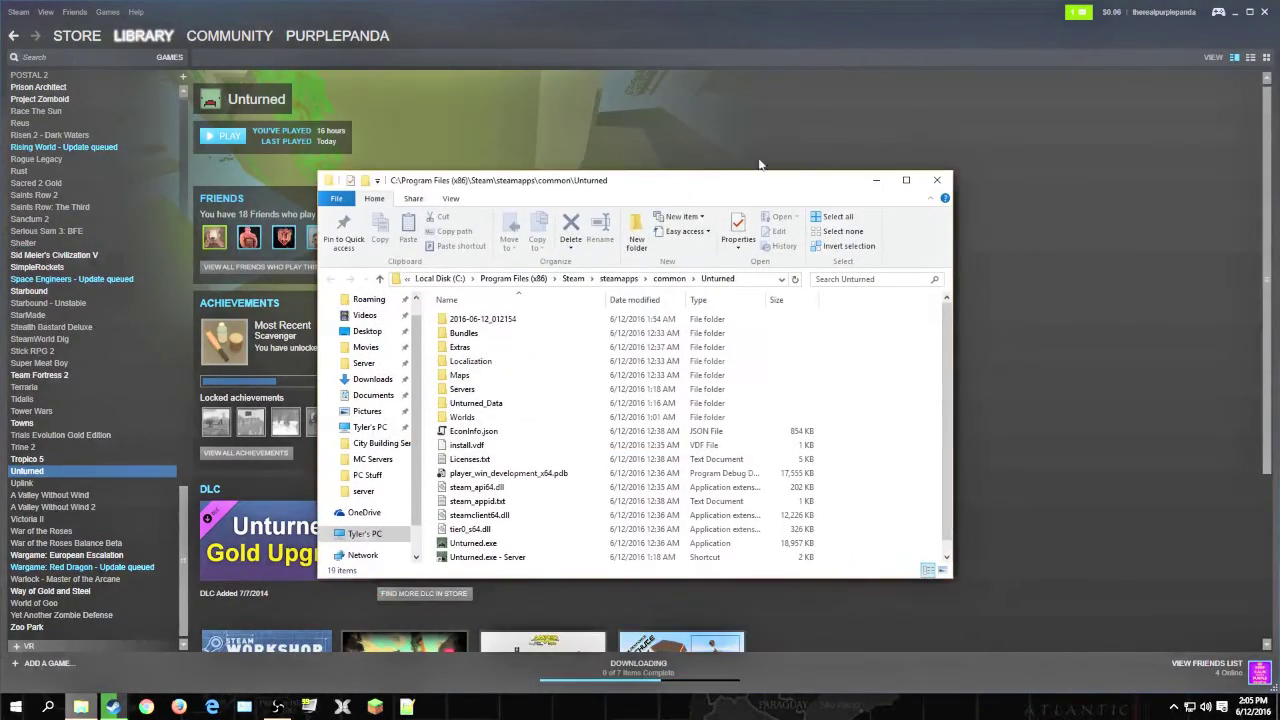
pyautogui.click(1246, 12)
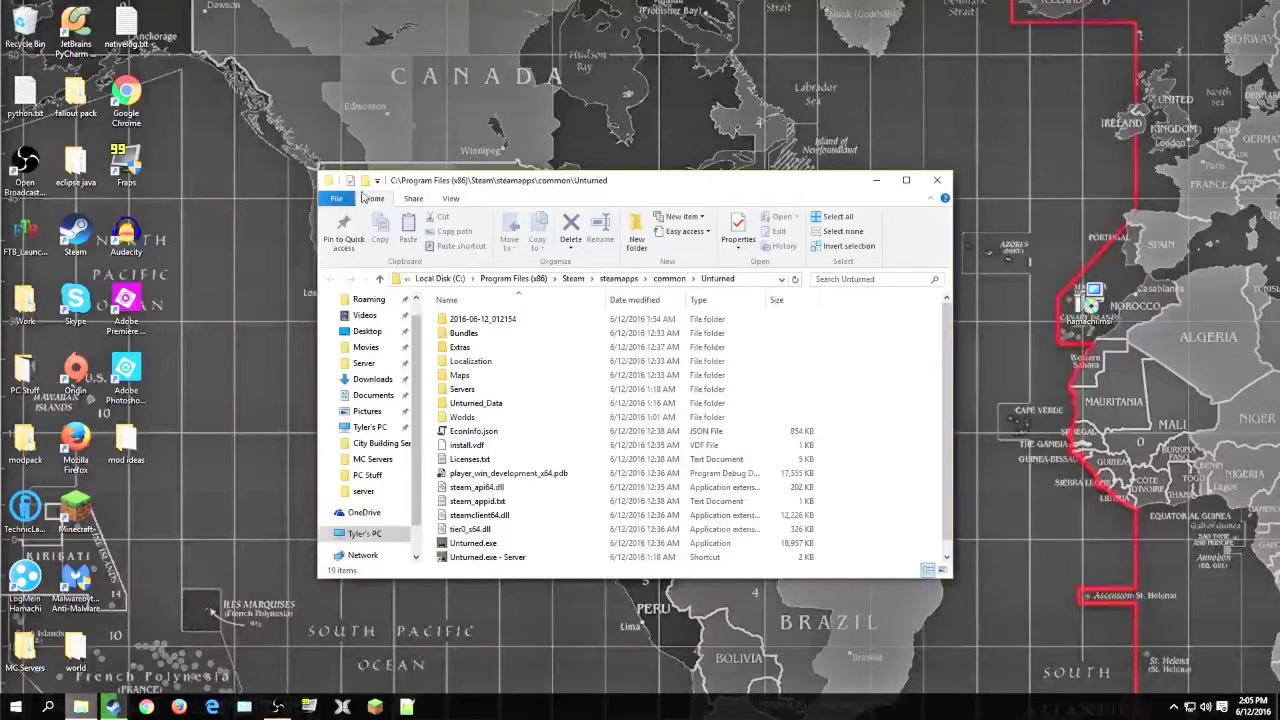
# - Create a shortcut to Unturned.exe and rename it 'Unturned.exe - Short'
pyautogui.rightClick(488, 548)
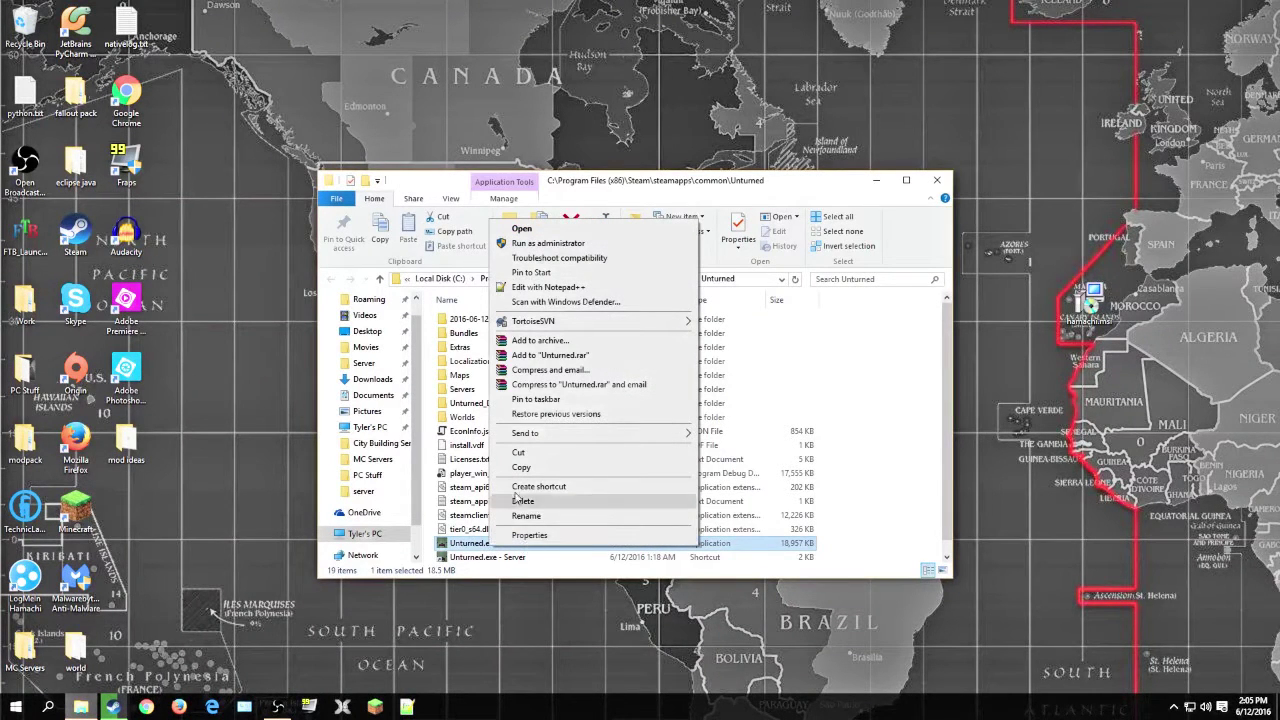
pyautogui.press('Escape')
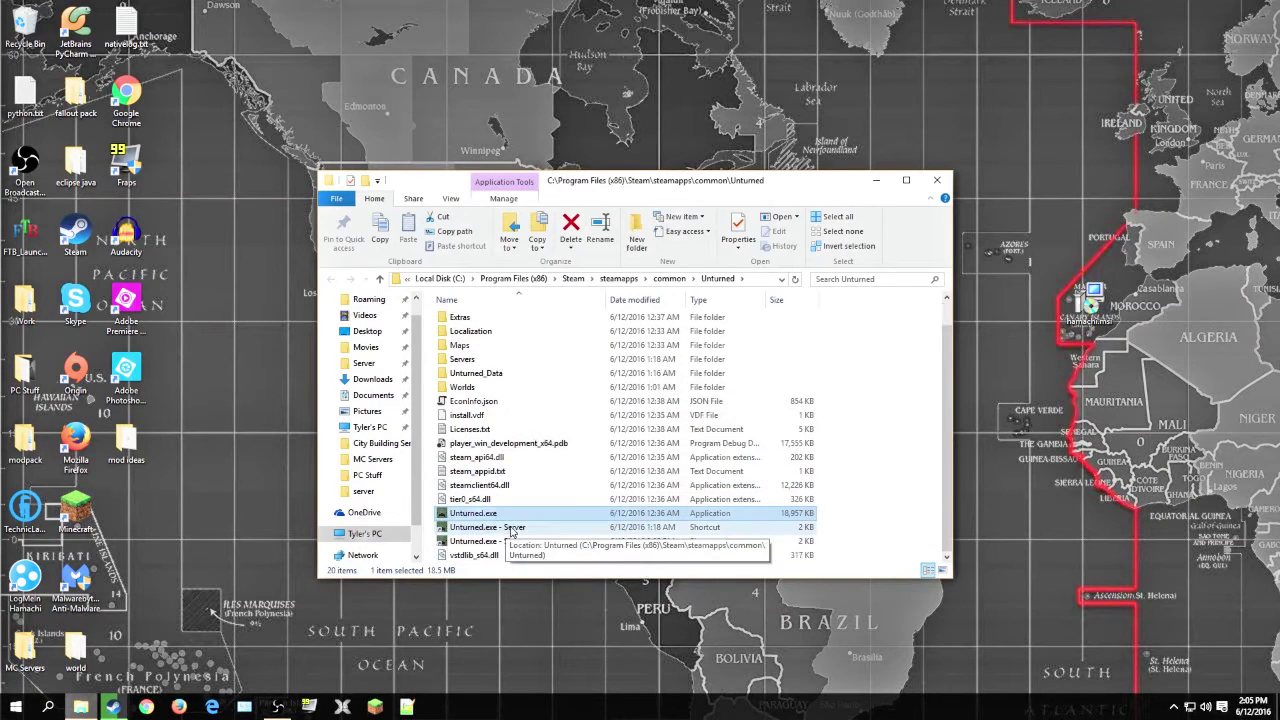
pyautogui.click(527, 545)
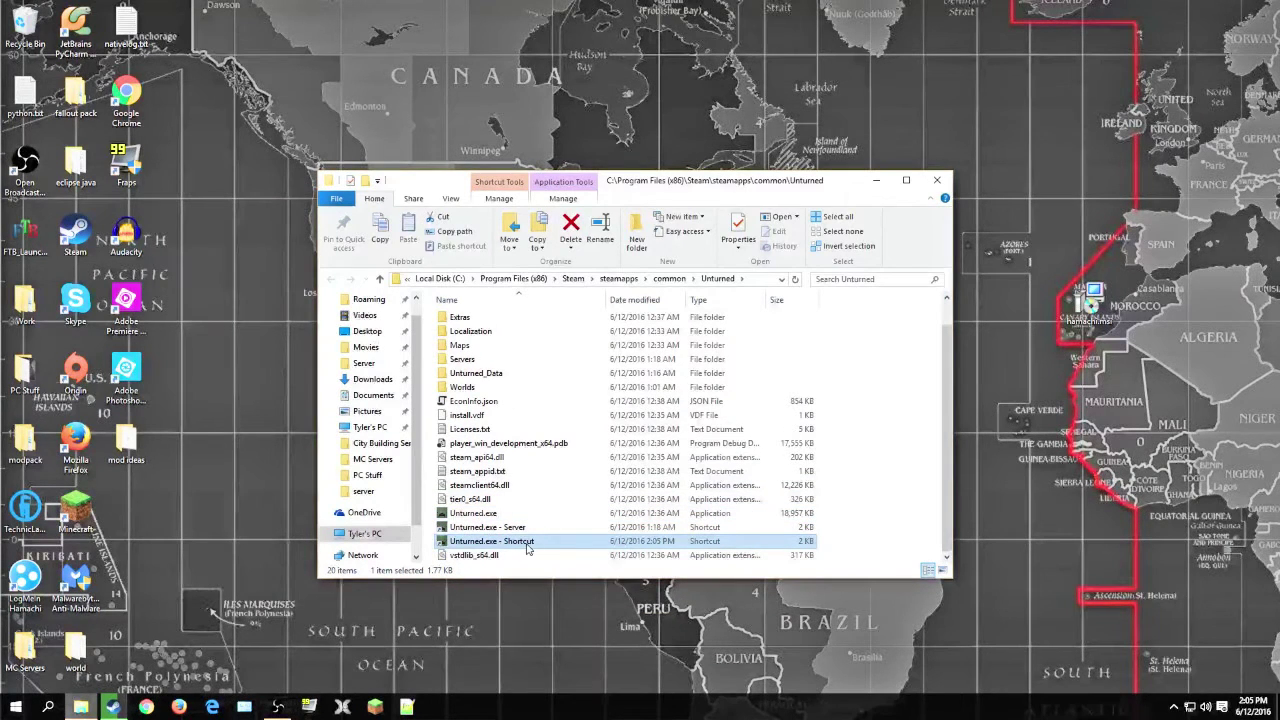
pyautogui.press('BackSpace')
pyautogui.press('BackSpace')
pyautogui.press('BackSpace')
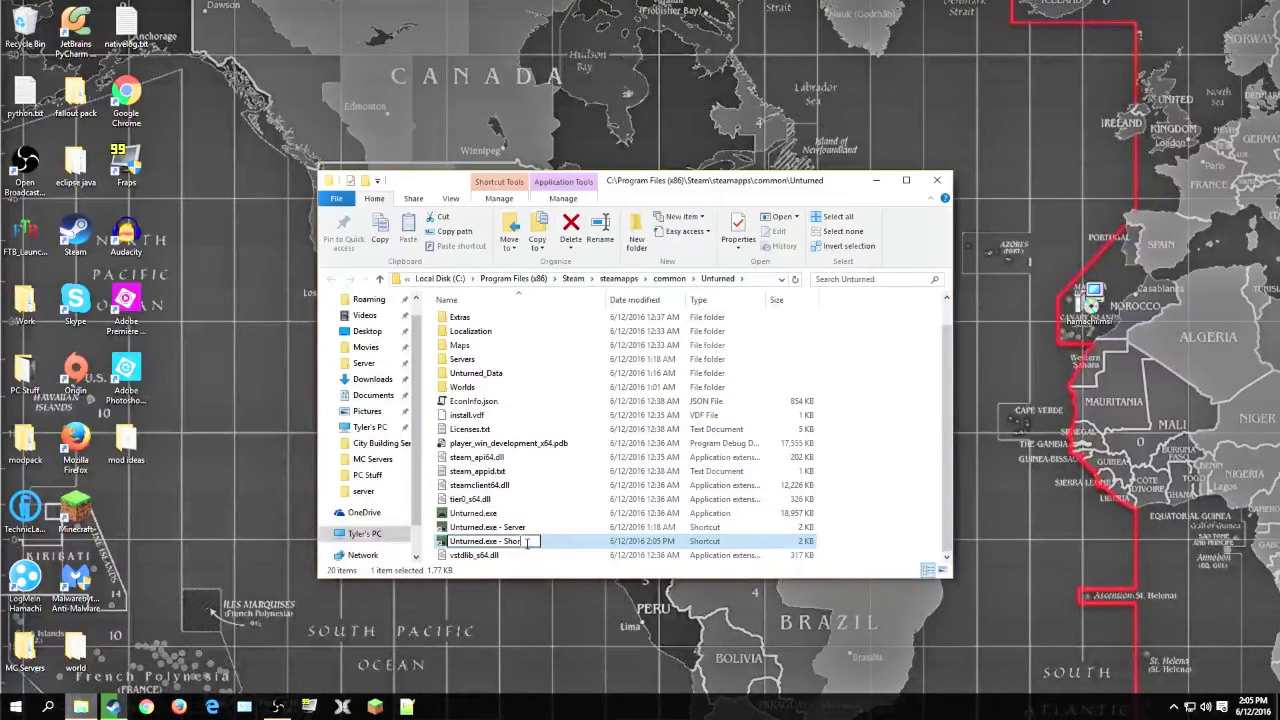
pyautogui.write('t')
pyautogui.press('Return')
# - Open the shortcut's Properties and add a leading quote to the Start in path
pyautogui.rightClick(527, 547)
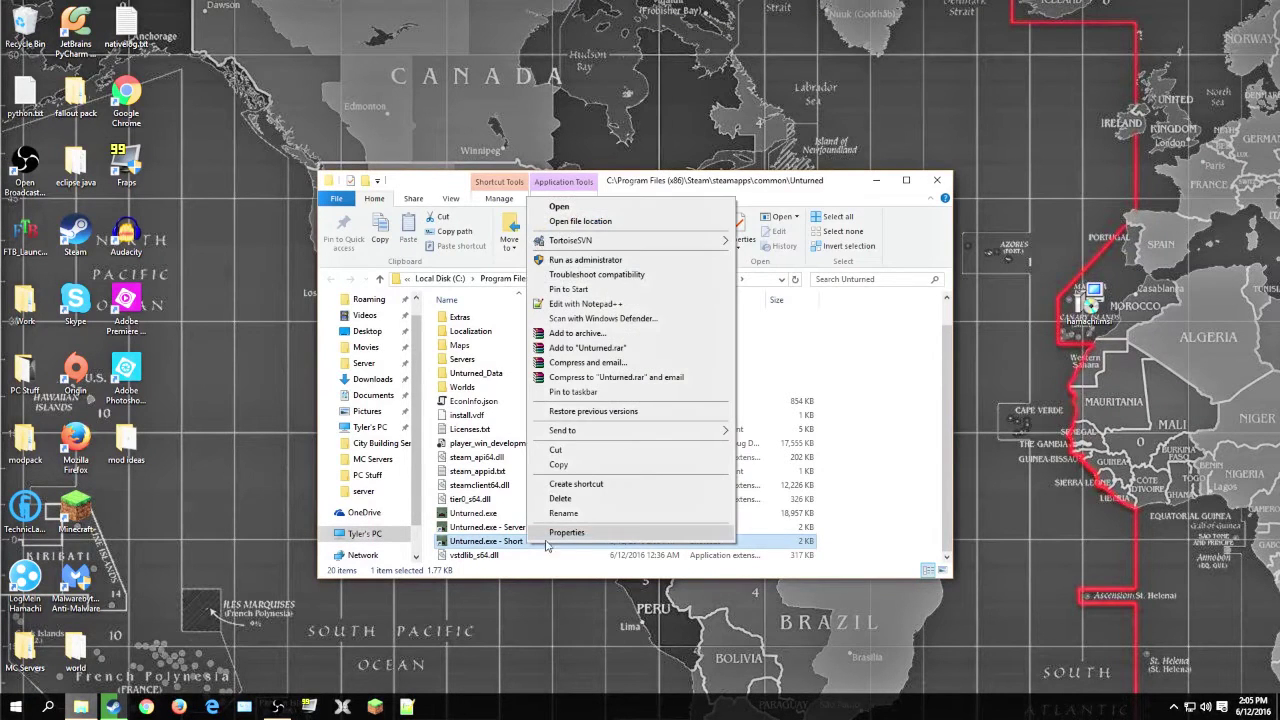
pyautogui.click(567, 532)
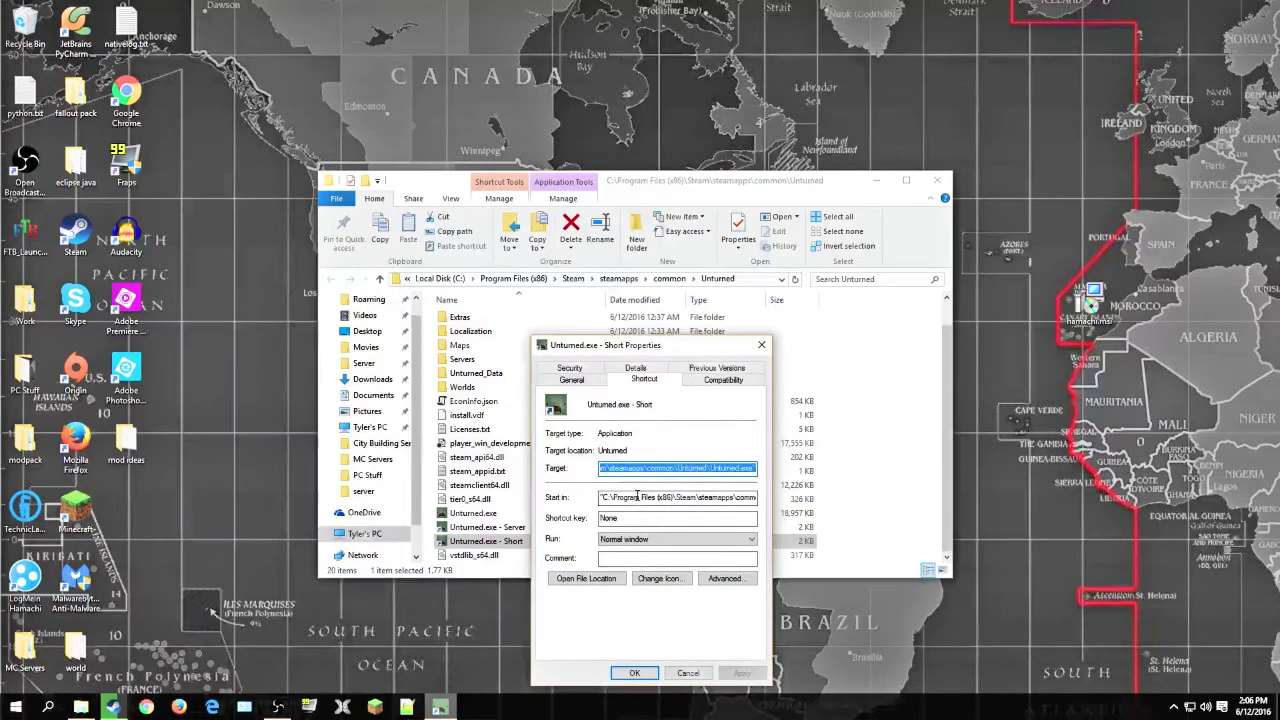
pyautogui.moveTo(636, 498); pyautogui.dragTo(511, 504)
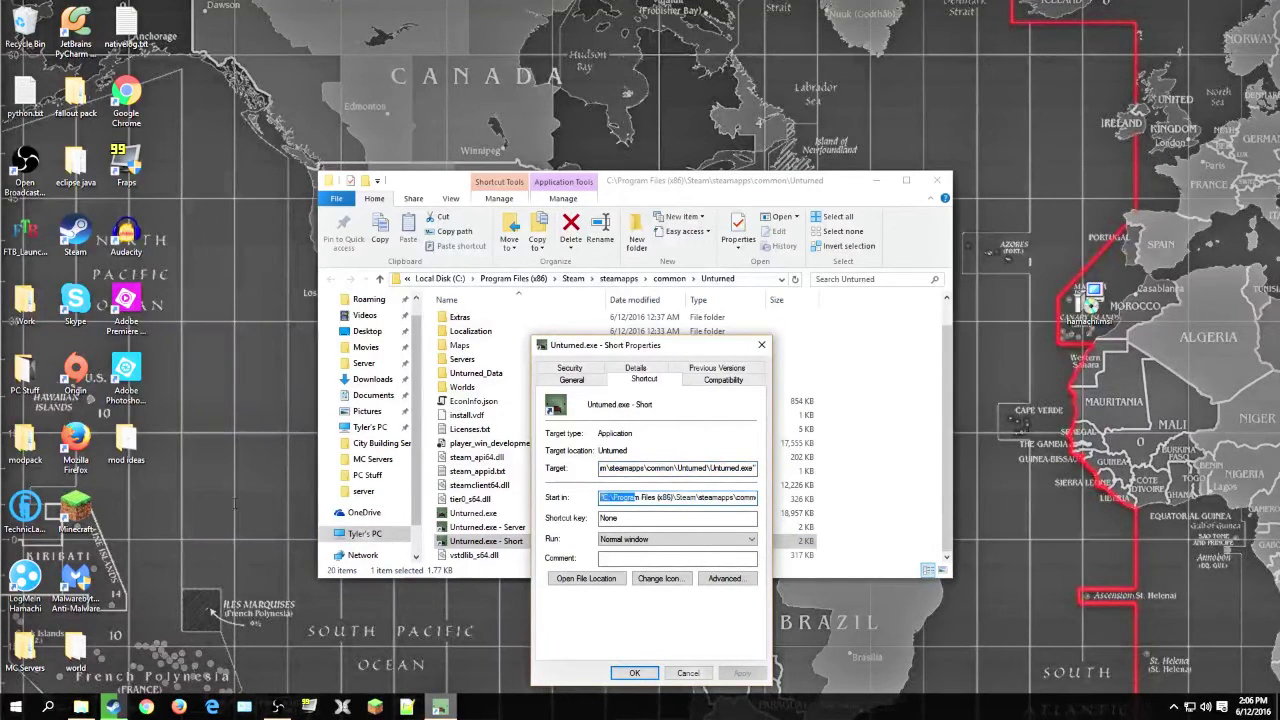
pyautogui.press('Home')
pyautogui.write('"')
# - Place the cursor at the end of the shortcut's Target path
pyautogui.hotkey('shift', 'Tab')
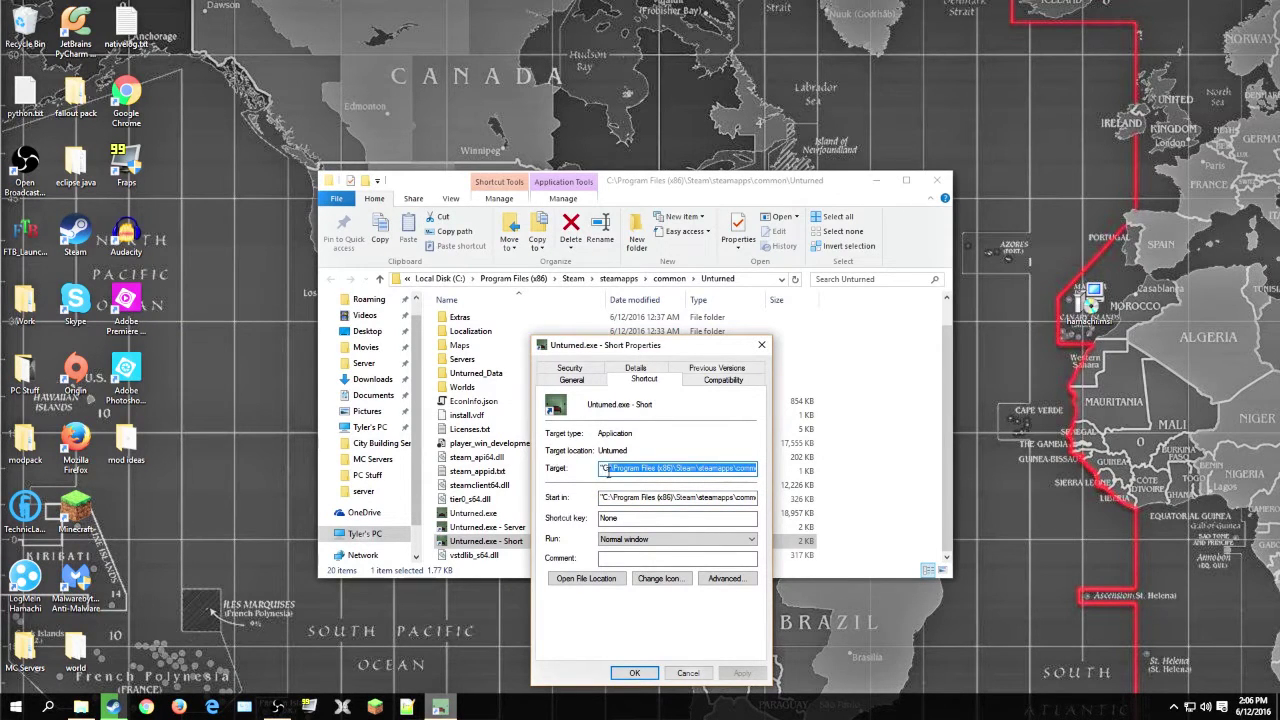
pyautogui.press('End')
pyautogui.hotkey('ctrl', 'shift', 'Left')
pyautogui.hotkey('ctrl', 'shift', 'Left')
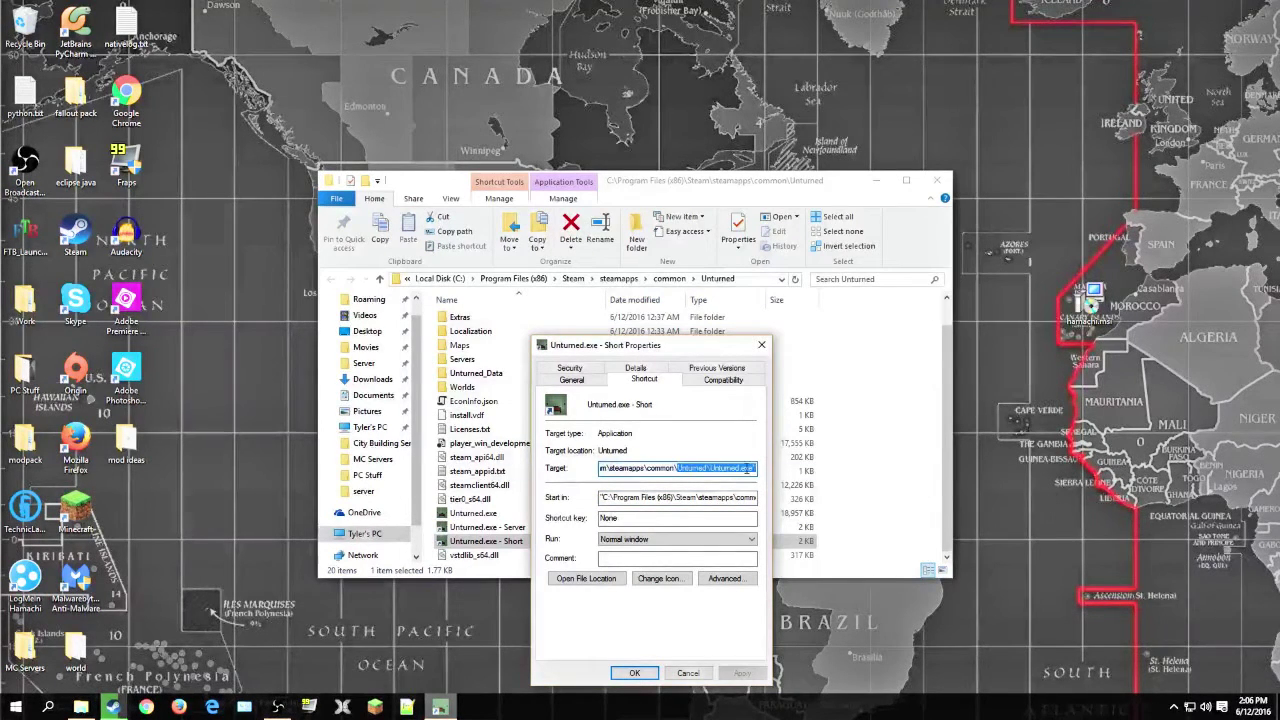
pyautogui.click(736, 468)
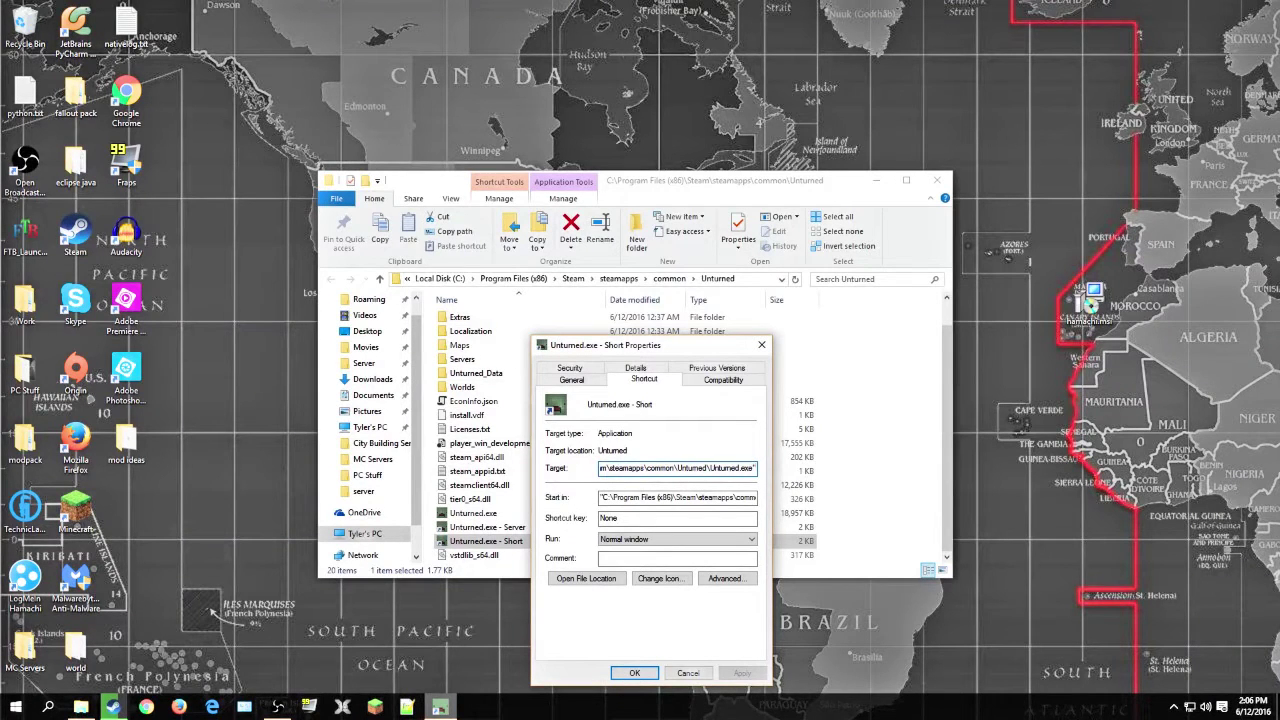
# - Append '-nographics -batchmode +secureserver/Tutorial' to the shortcut Target and apply it
pyautogui.write('-nog')
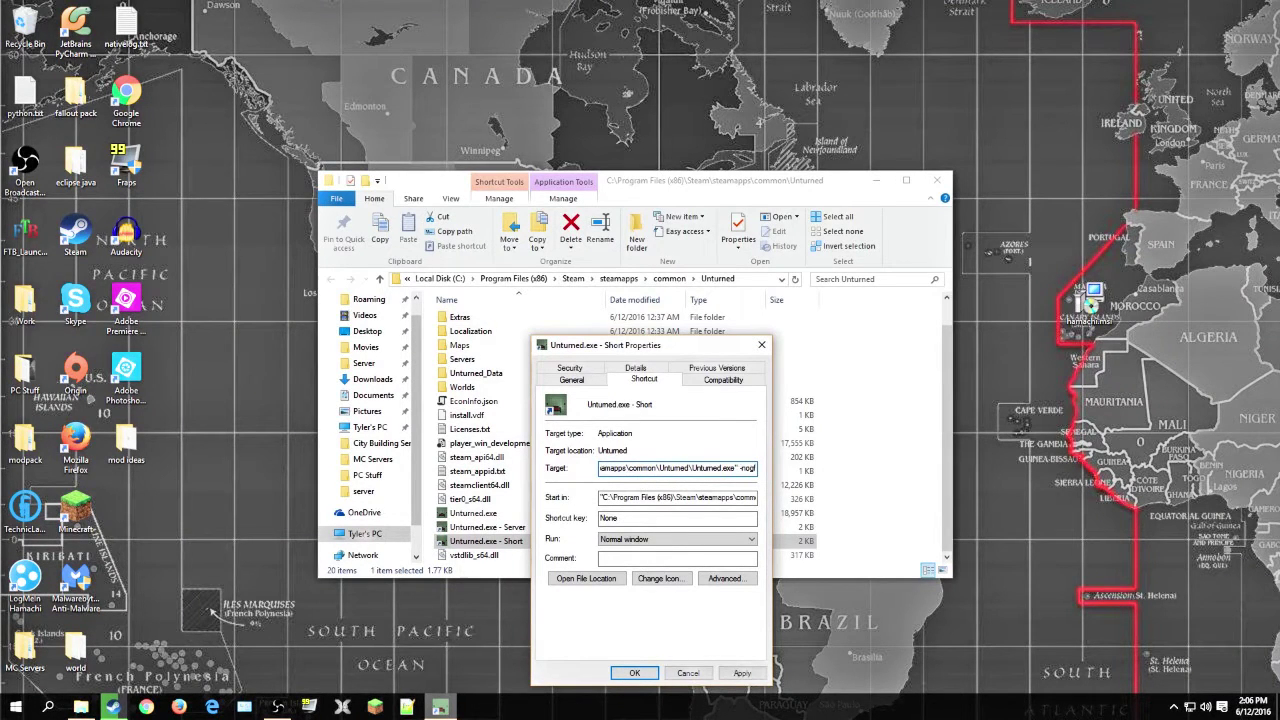
pyautogui.write('ra')
pyautogui.write('phics')
pyautogui.write(' -ba')
pyautogui.write('tchmode')
pyautogui.write(' -')
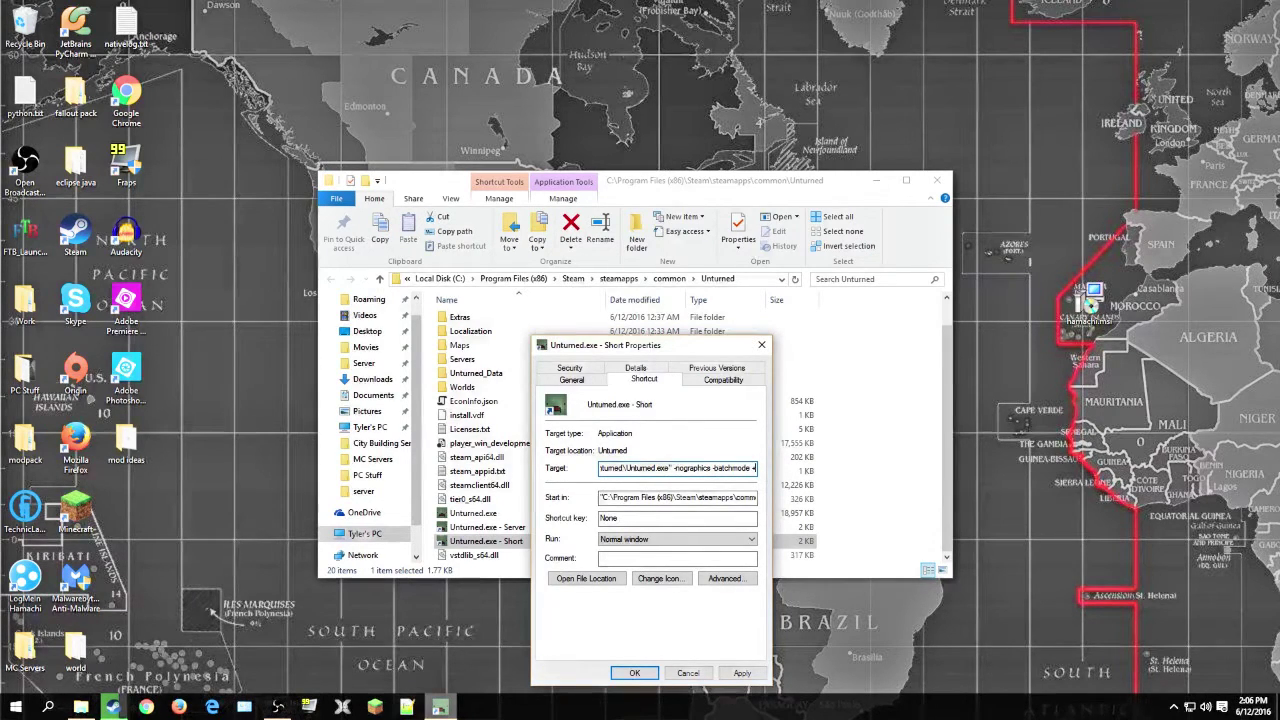
pyautogui.write('secureser')
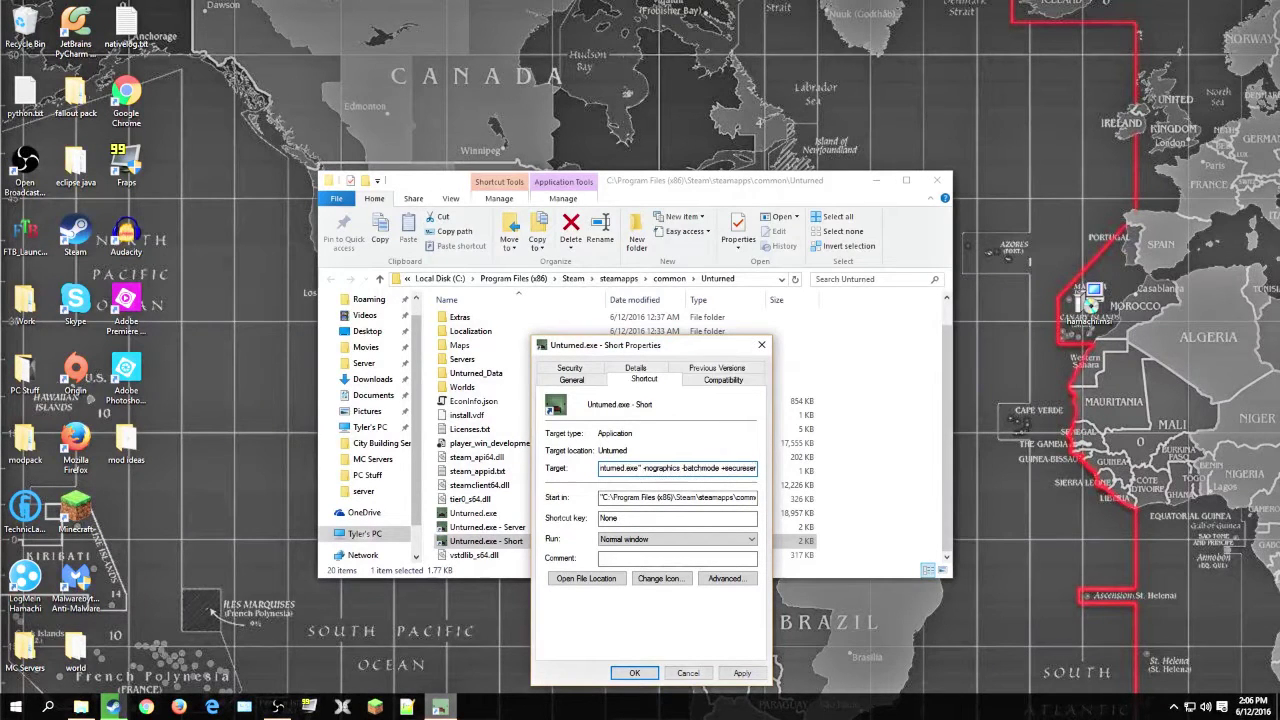
pyautogui.write('ver')
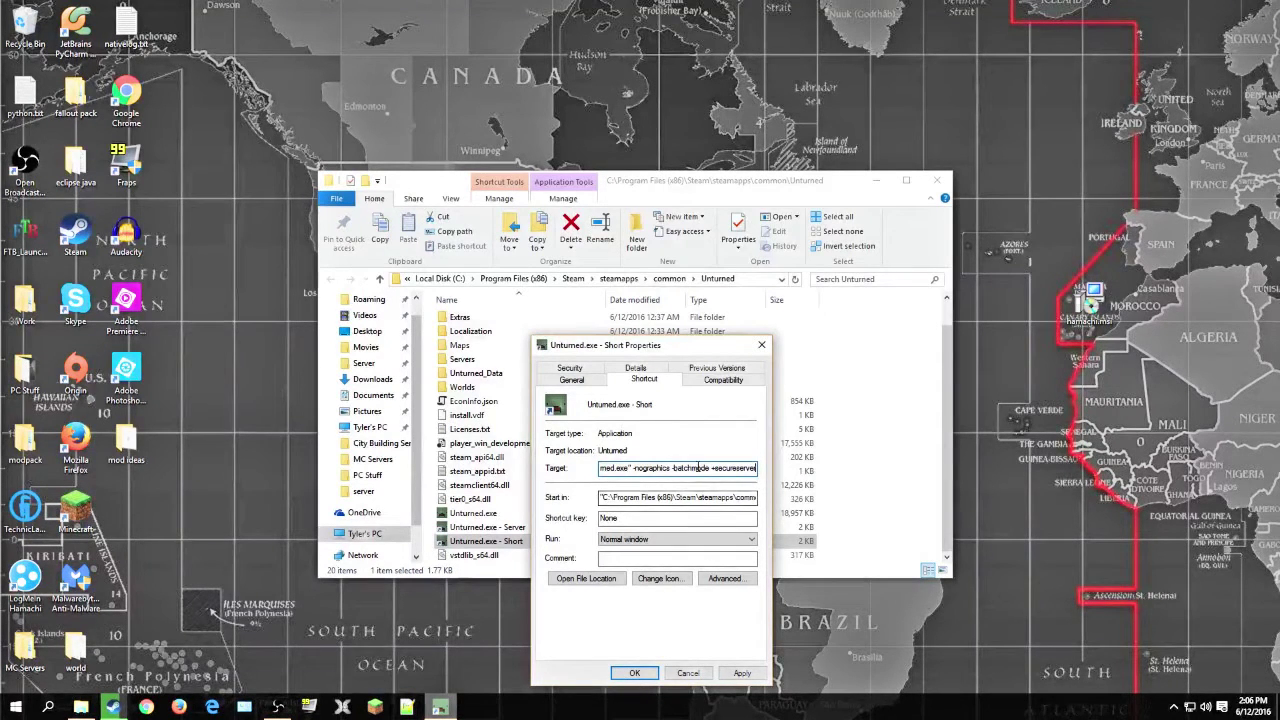
pyautogui.moveTo(683, 467); pyautogui.dragTo(764, 471)
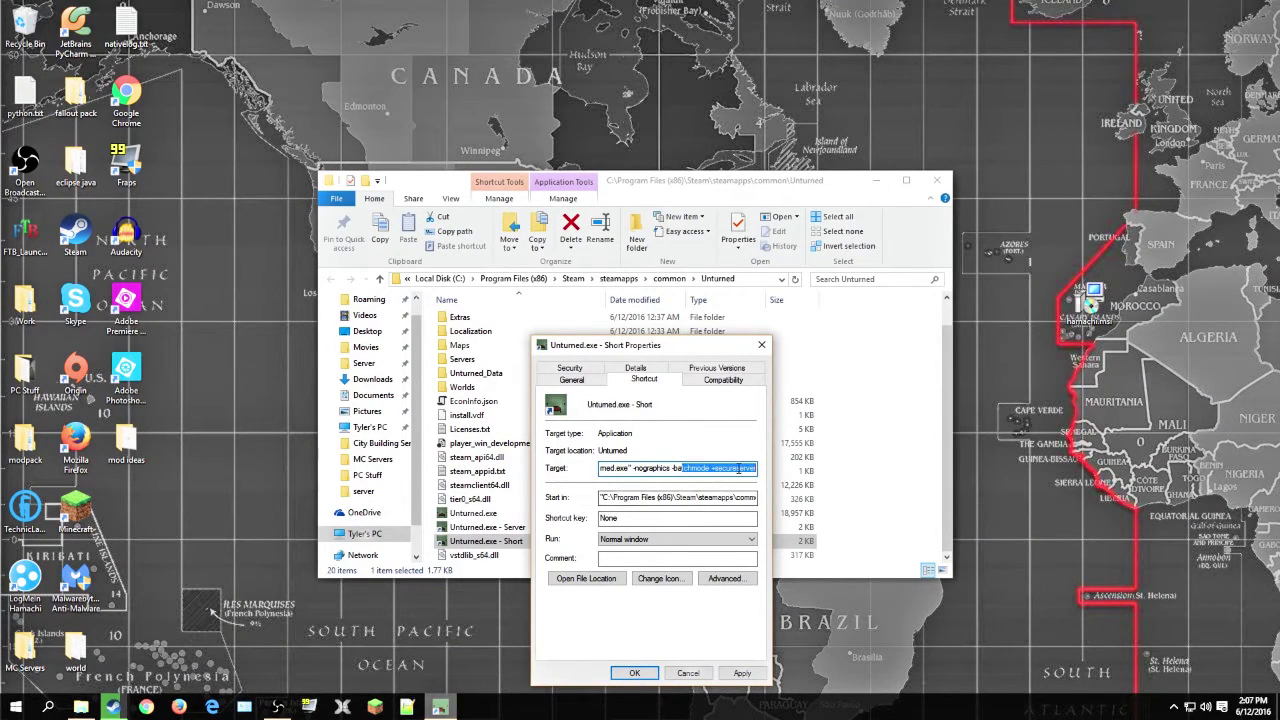
pyautogui.click(754, 468)
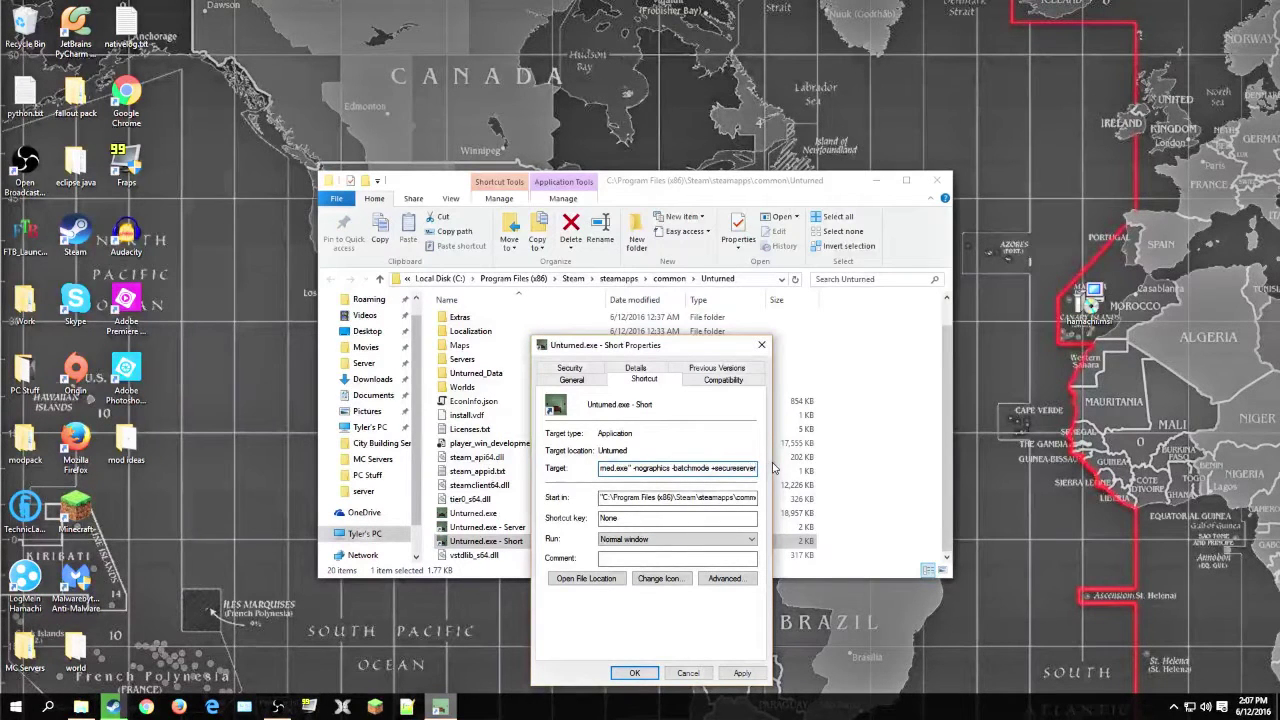
pyautogui.write('/')
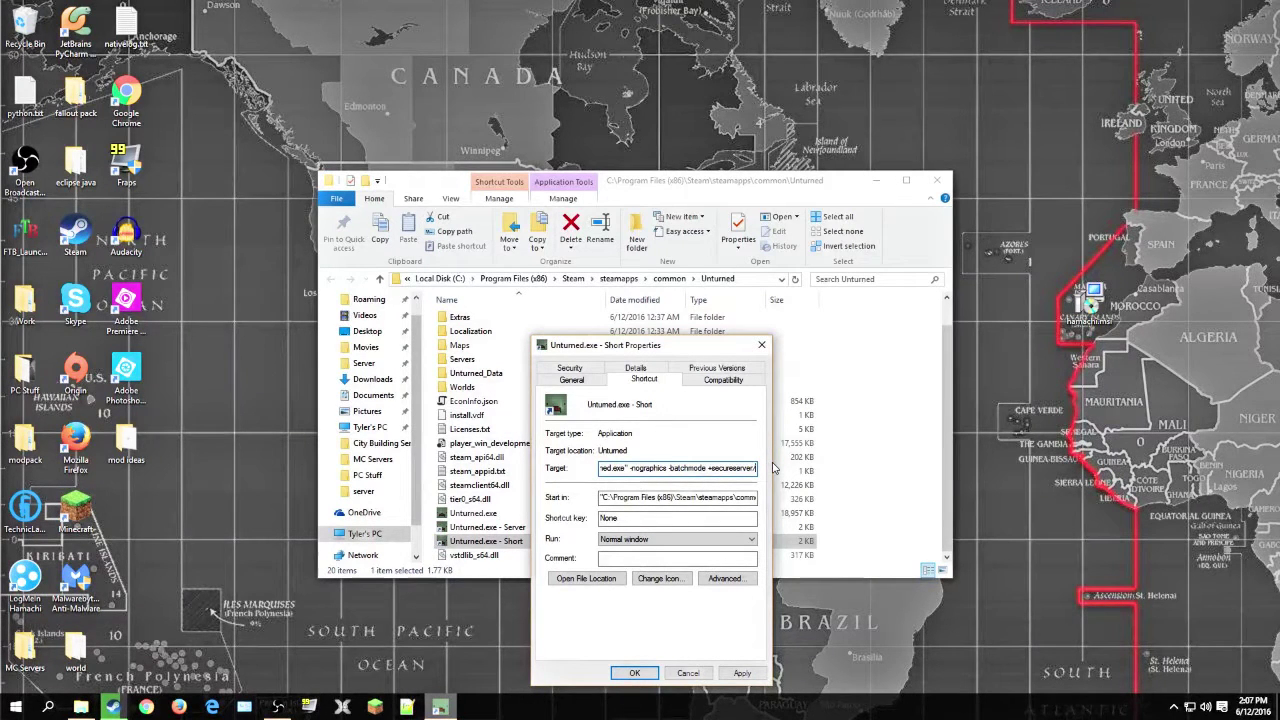
pyautogui.write('Tutorial')
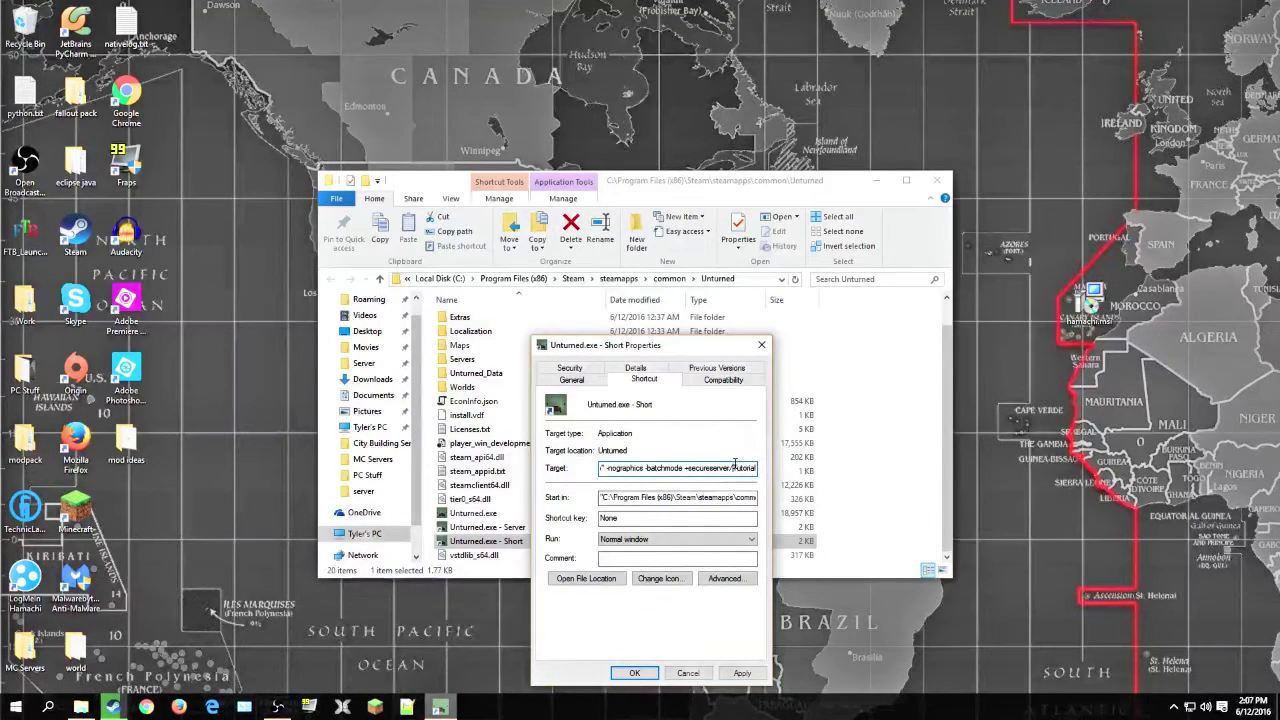
pyautogui.click(735, 467)
pyautogui.write('[T')
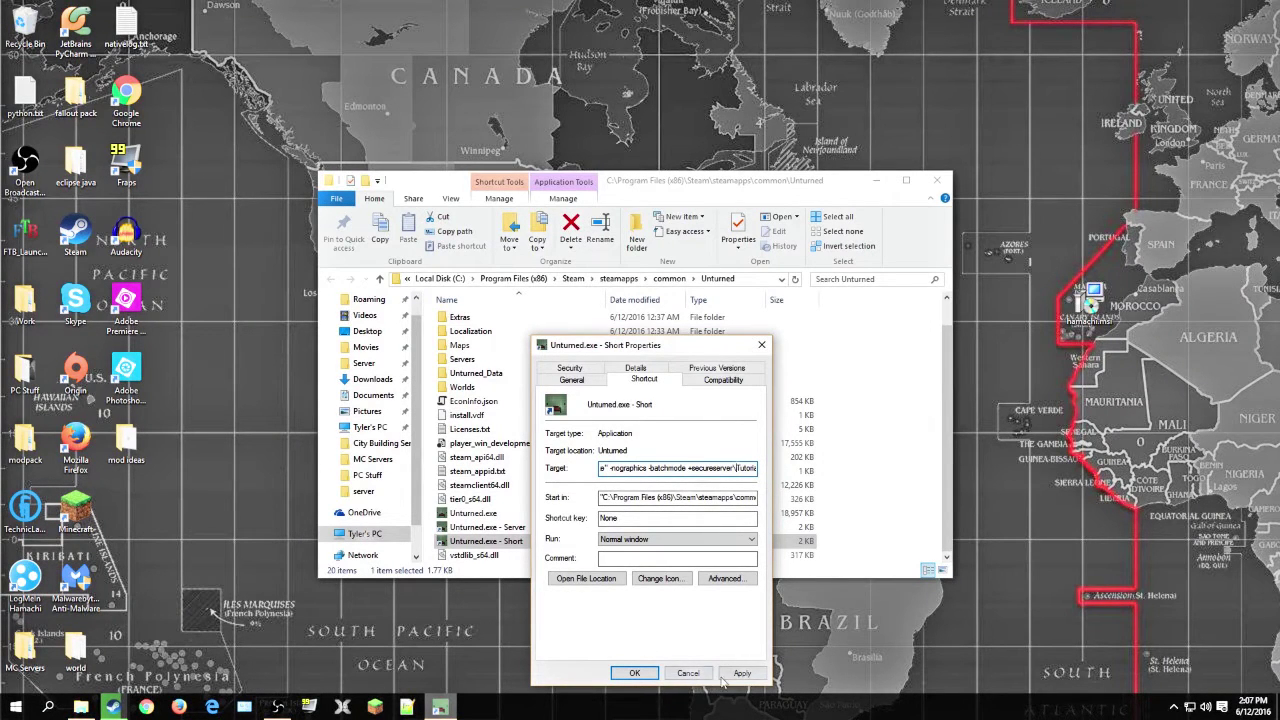
pyautogui.click(741, 673)
# - Launch the Tutorial server from the shortcut, then stop it with 'shutdown'
pyautogui.click(636, 673)
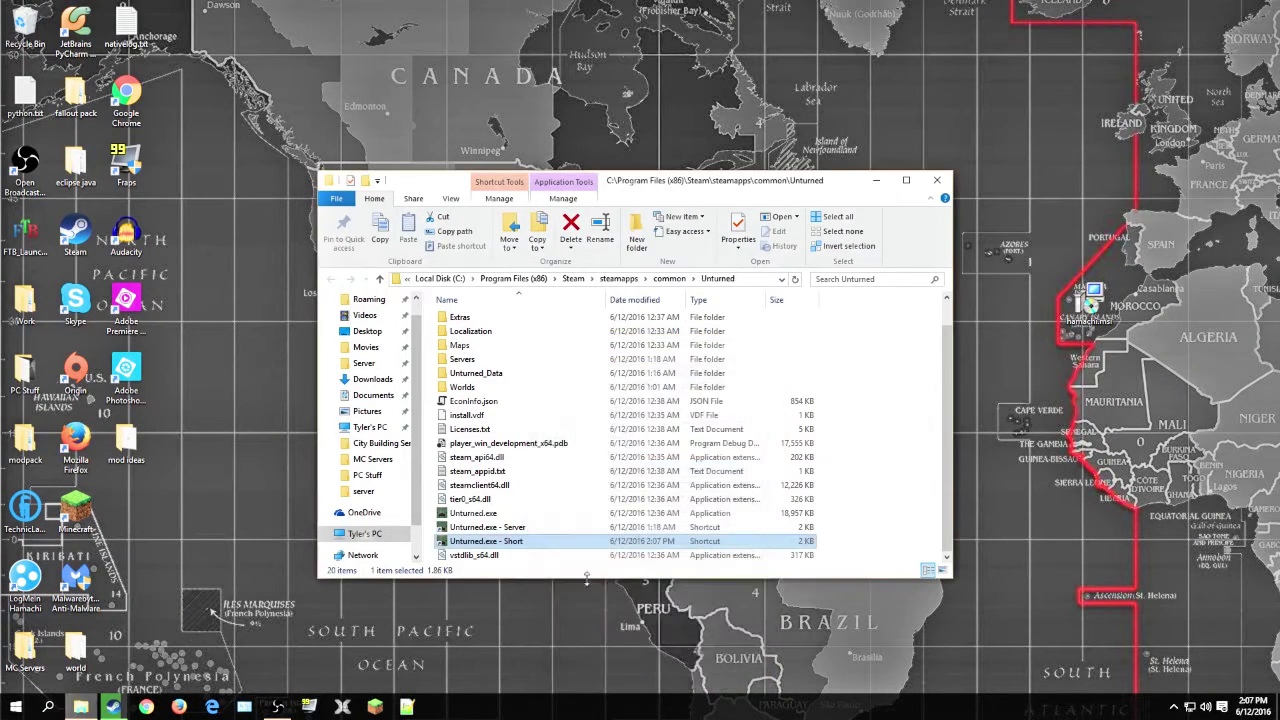
pyautogui.doubleClick(480, 541)
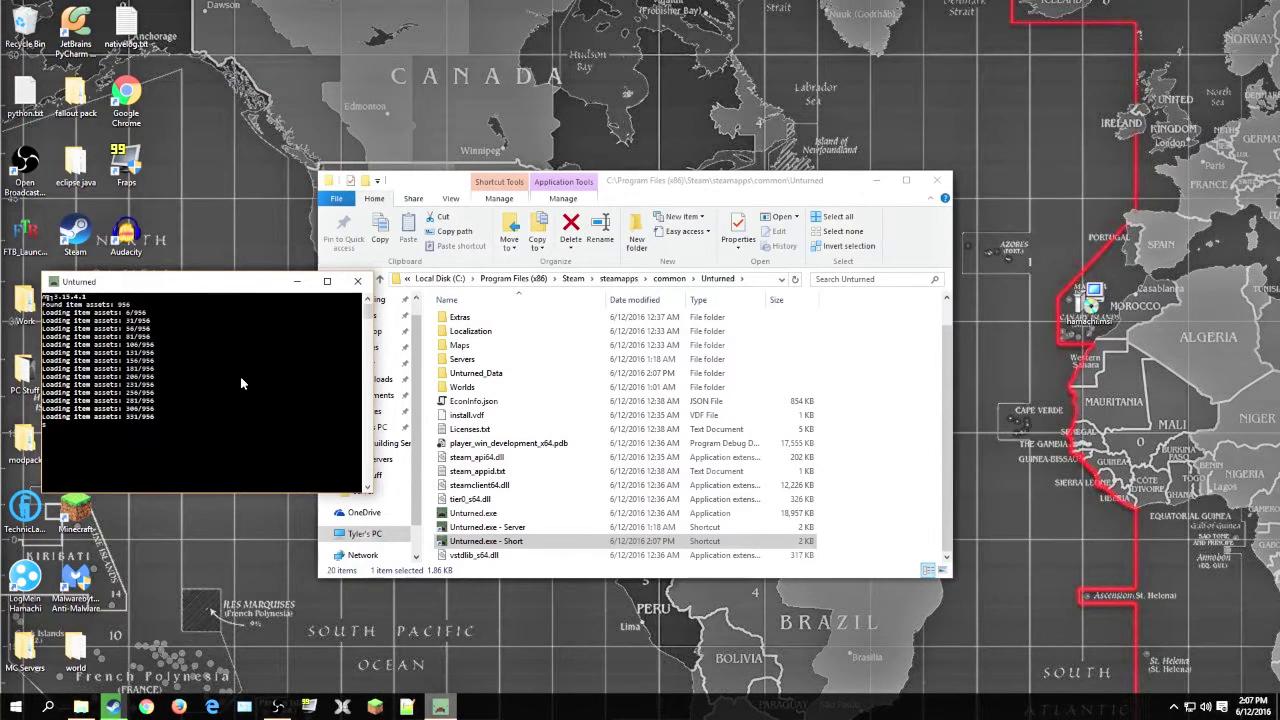
pyautogui.write('hut')
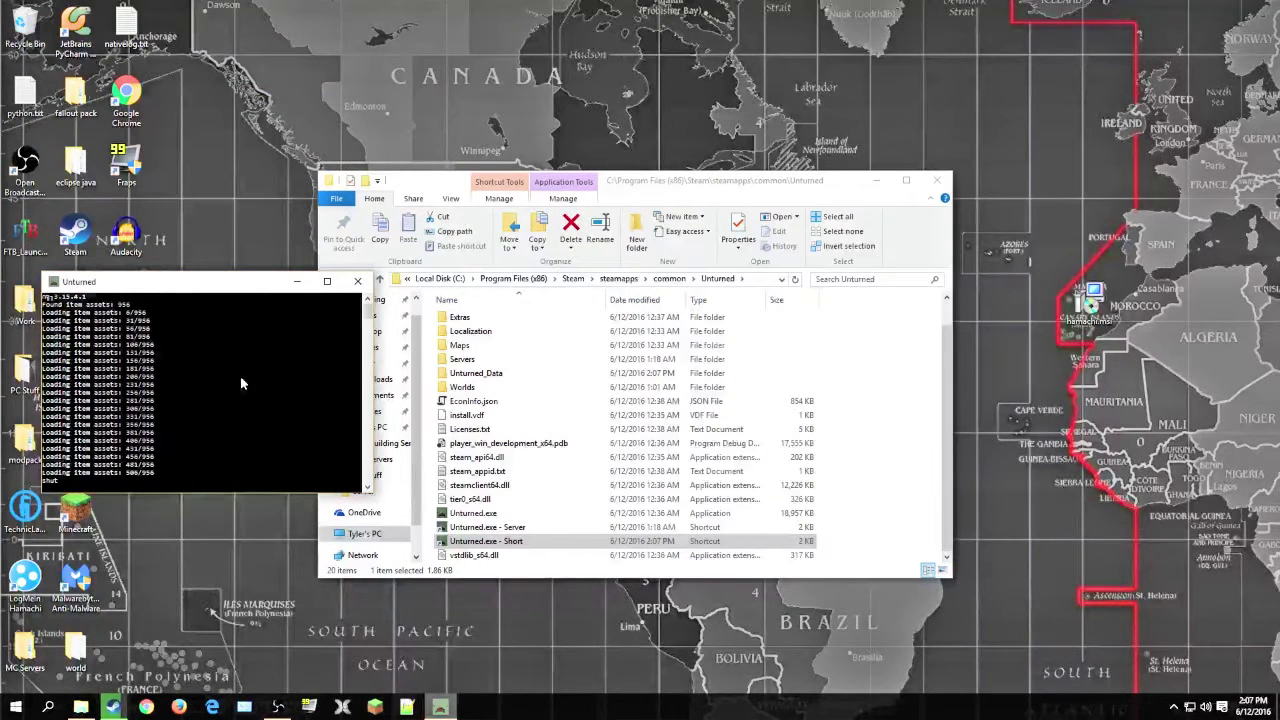
pyautogui.write('down')
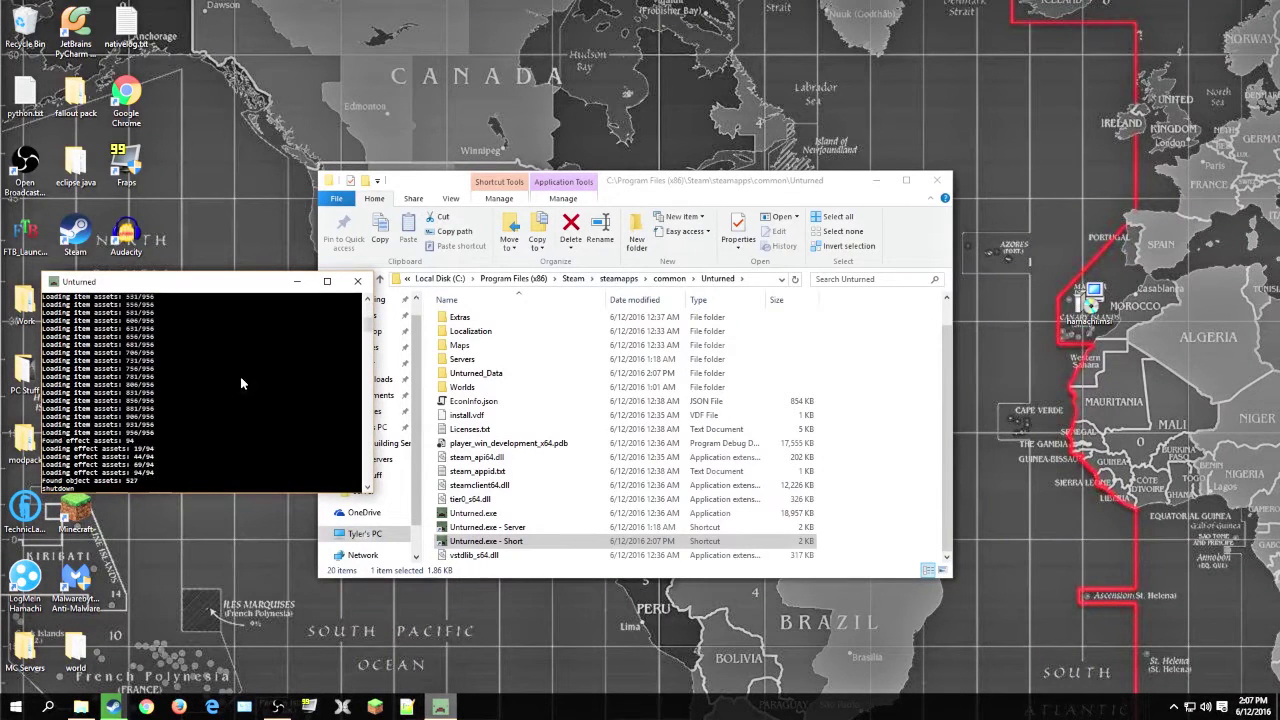
pyautogui.press('Return')
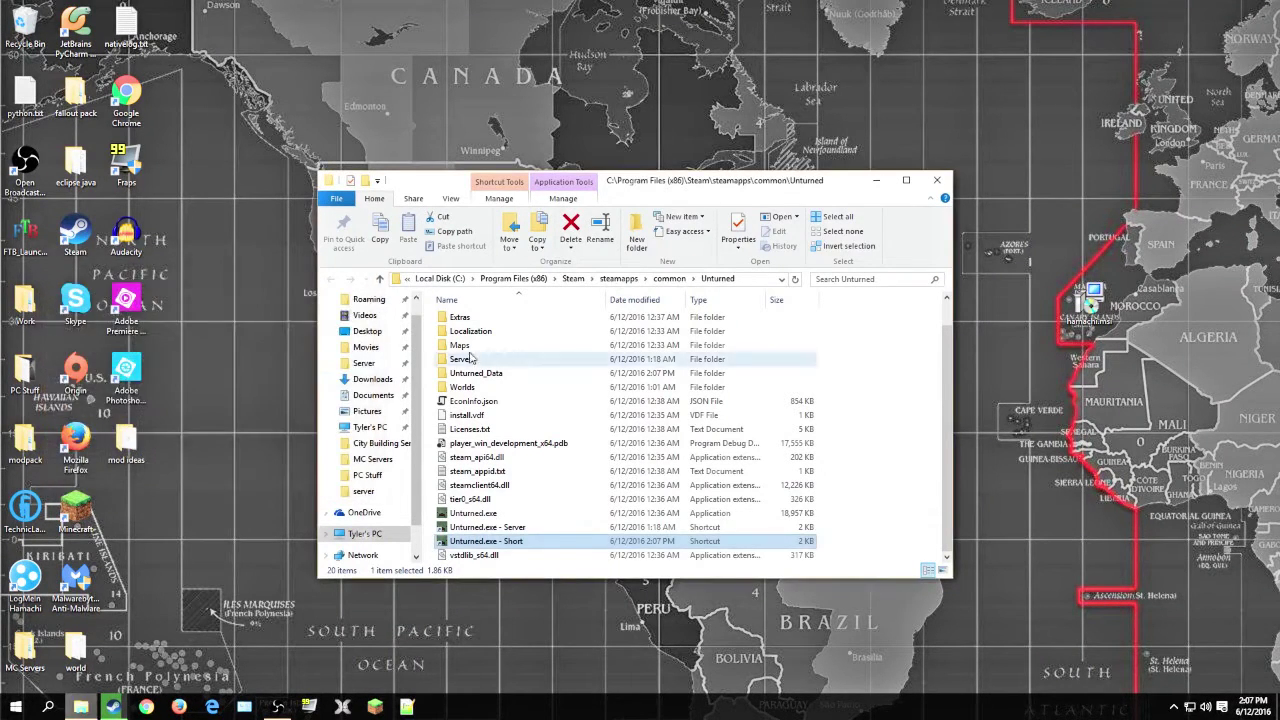
# - Check the empty Commands.dat in Servers > Tutorial > Server, then return to the Unturned folder
pyautogui.doubleClick(462, 359)
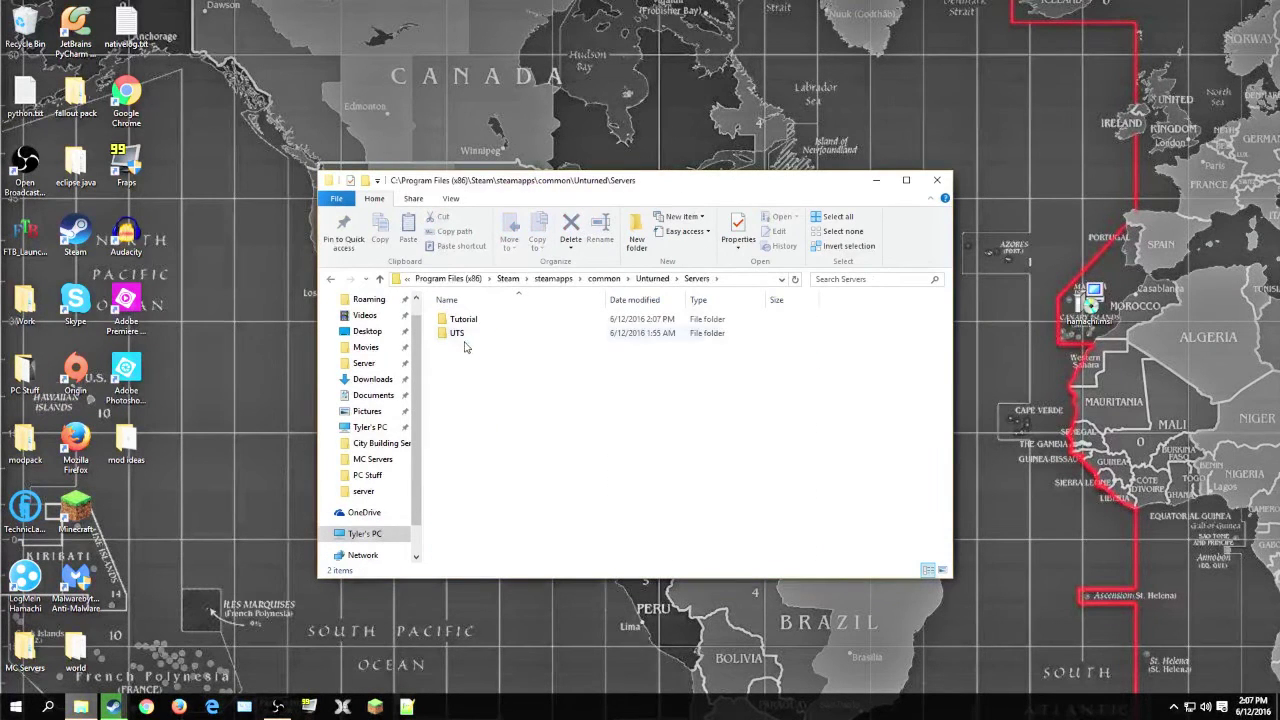
pyautogui.doubleClick(462, 319)
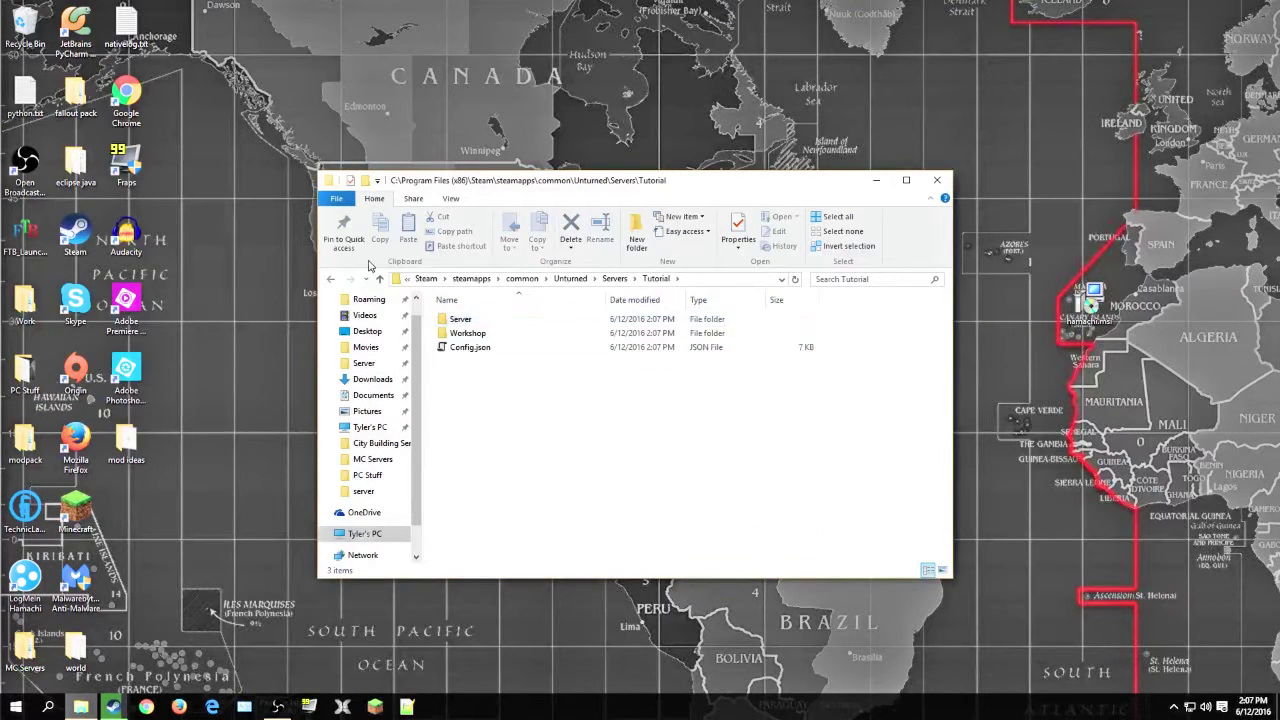
pyautogui.click(331, 279)
pyautogui.doubleClick(460, 322)
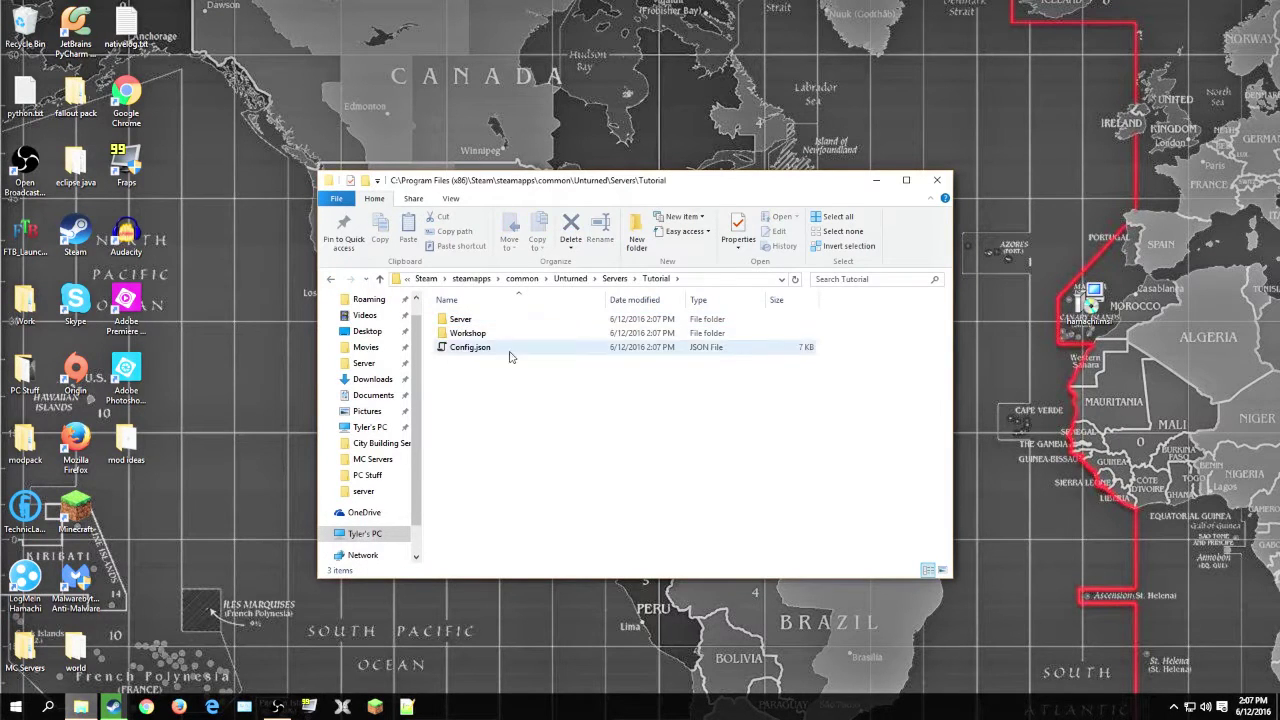
pyautogui.doubleClick(465, 320)
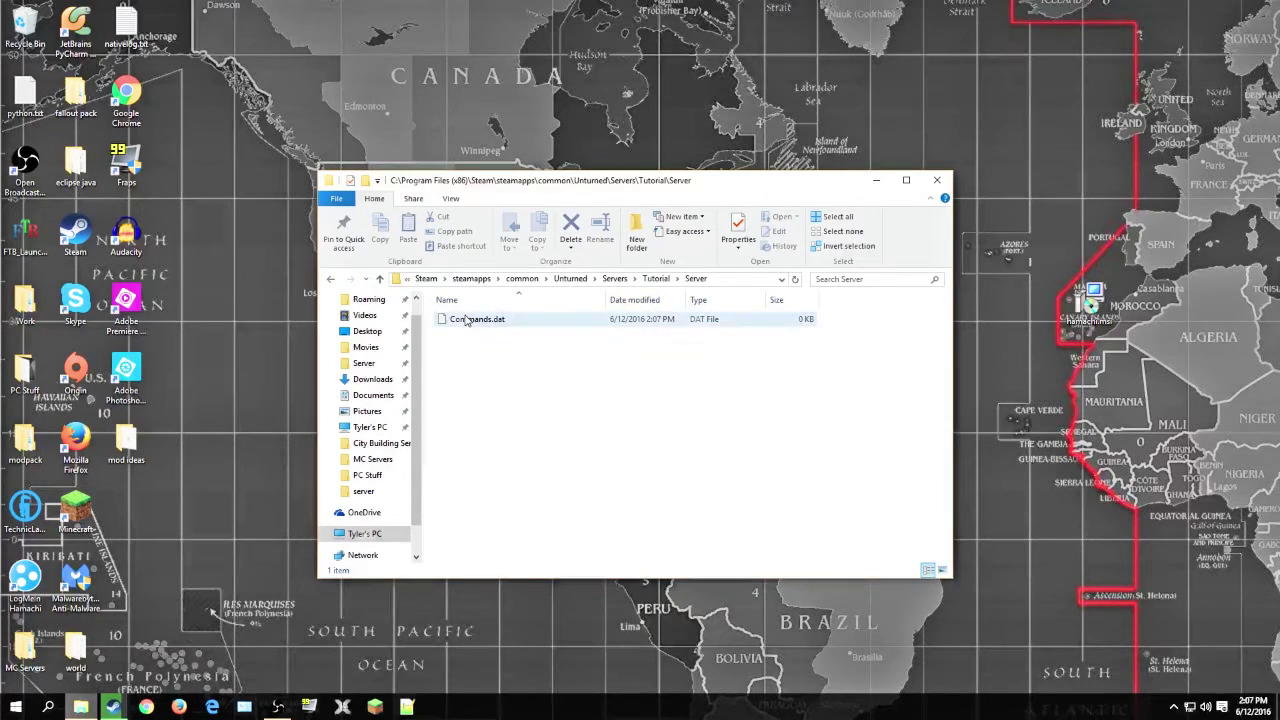
pyautogui.click(462, 320)
pyautogui.click(331, 279)
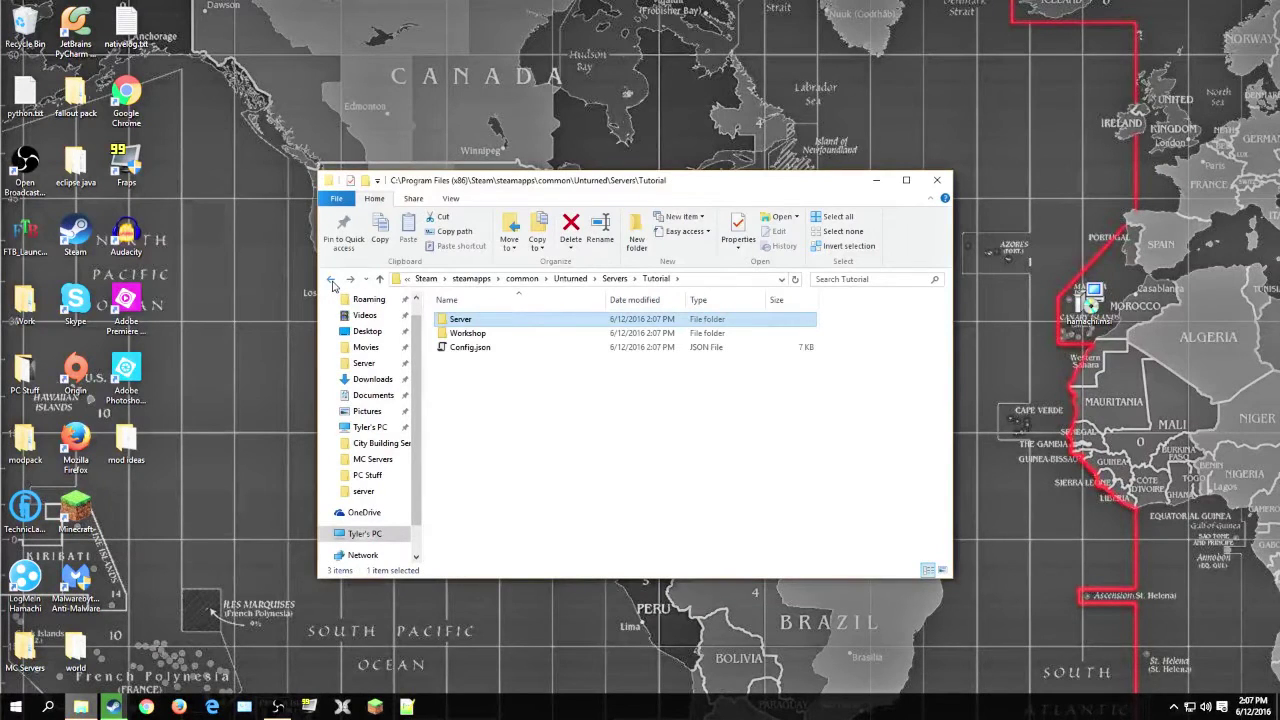
pyautogui.click(466, 348)
pyautogui.click(331, 279)
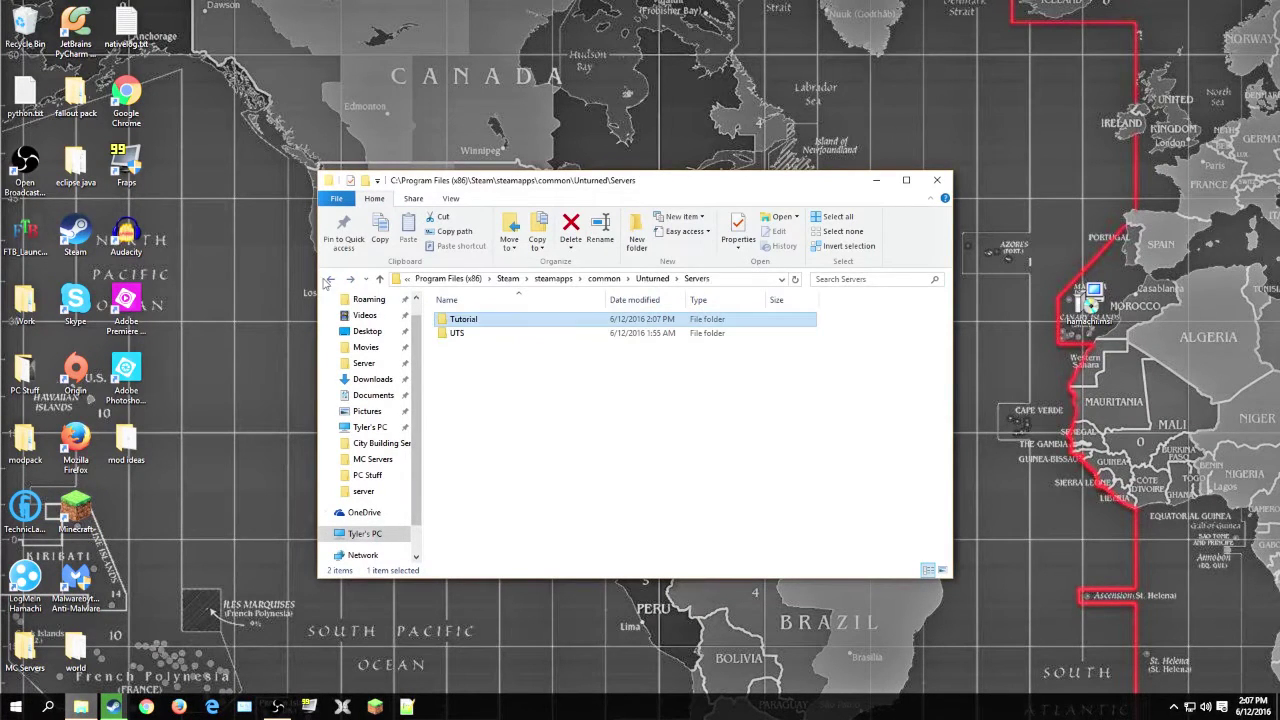
# - Relaunch the server from the shortcut and open the Servers folder
pyautogui.scroll(-1, 533, 547)
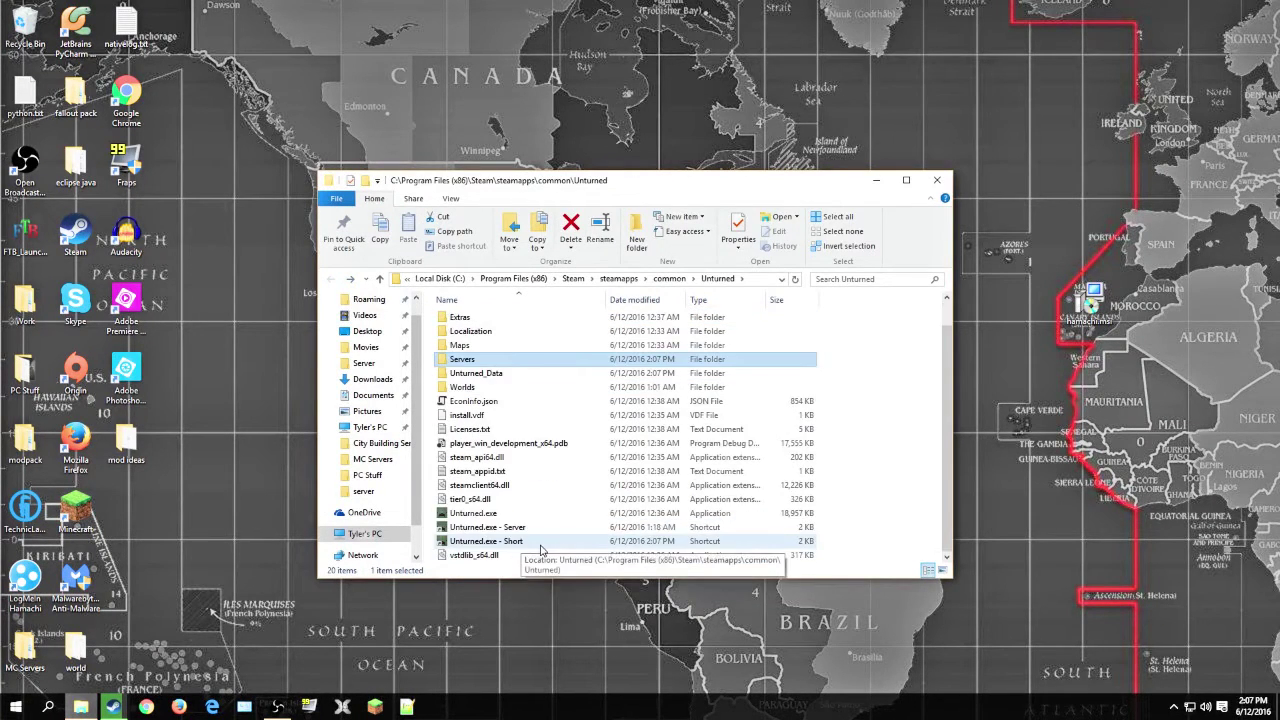
pyautogui.doubleClick(533, 541)
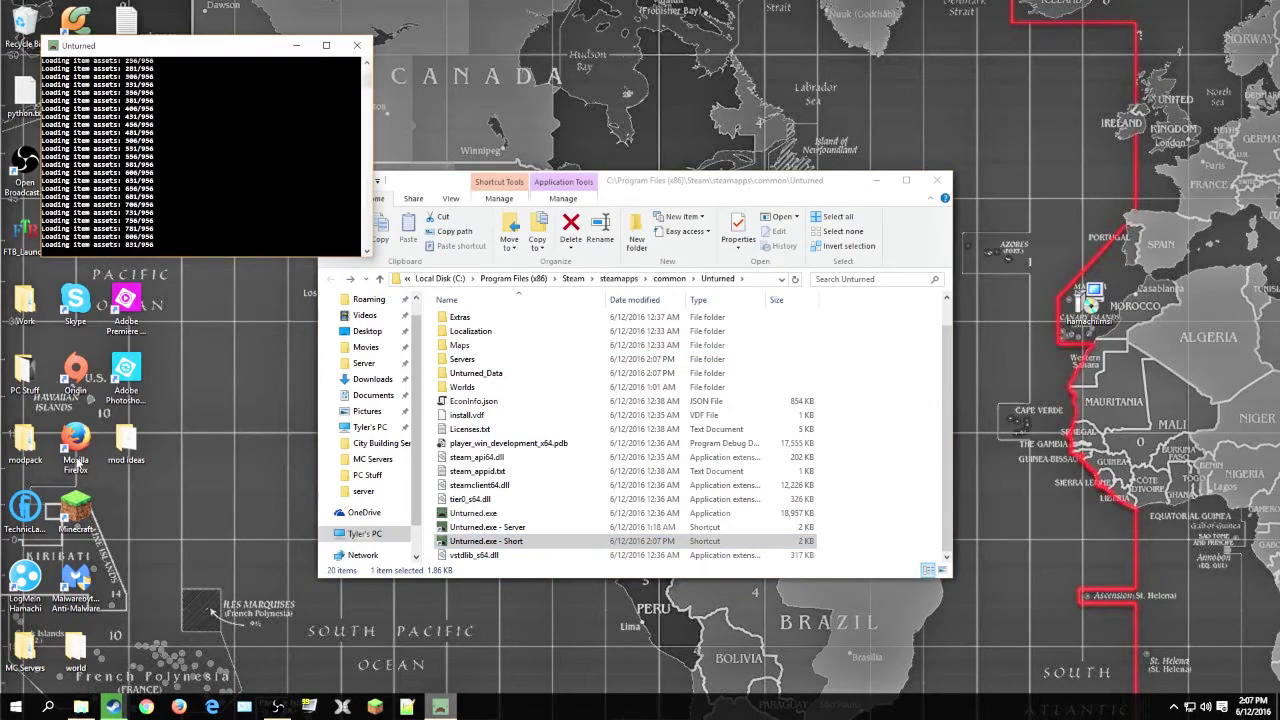
pyautogui.doubleClick(476, 360)
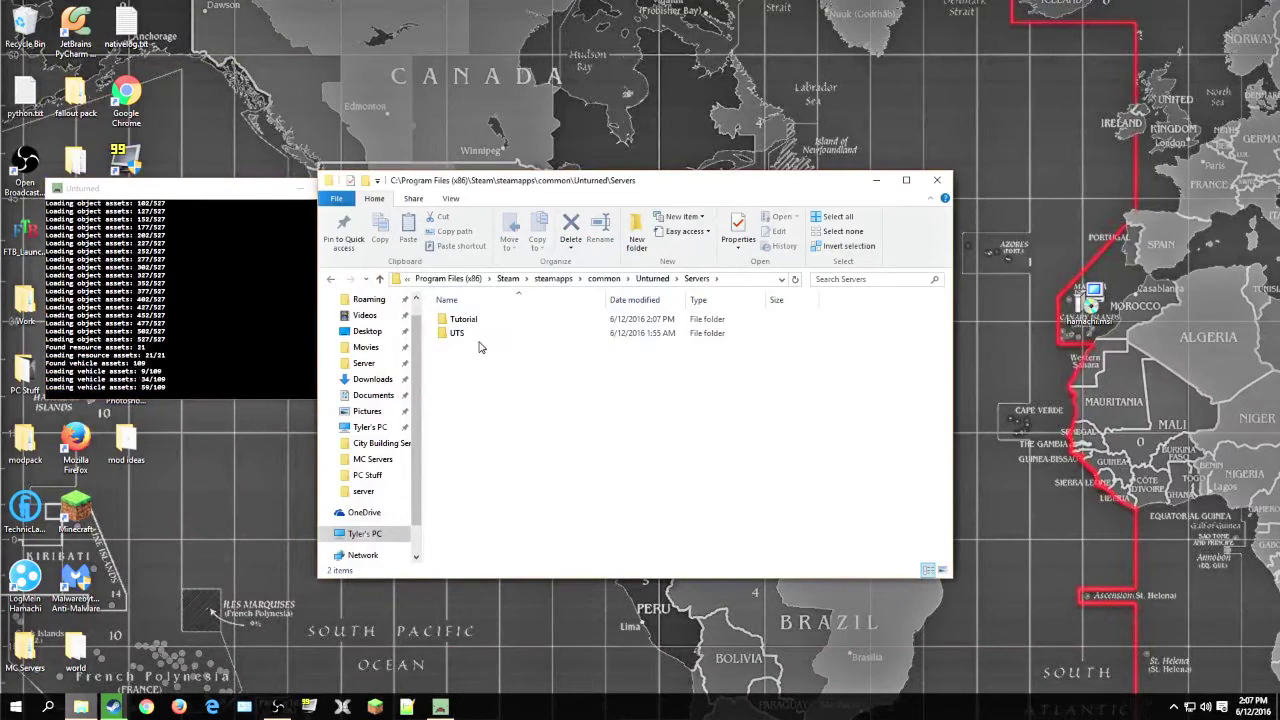
# - Inspect the UTS server's Commands.dat in Notepad++, then close it
pyautogui.doubleClick(462, 333)
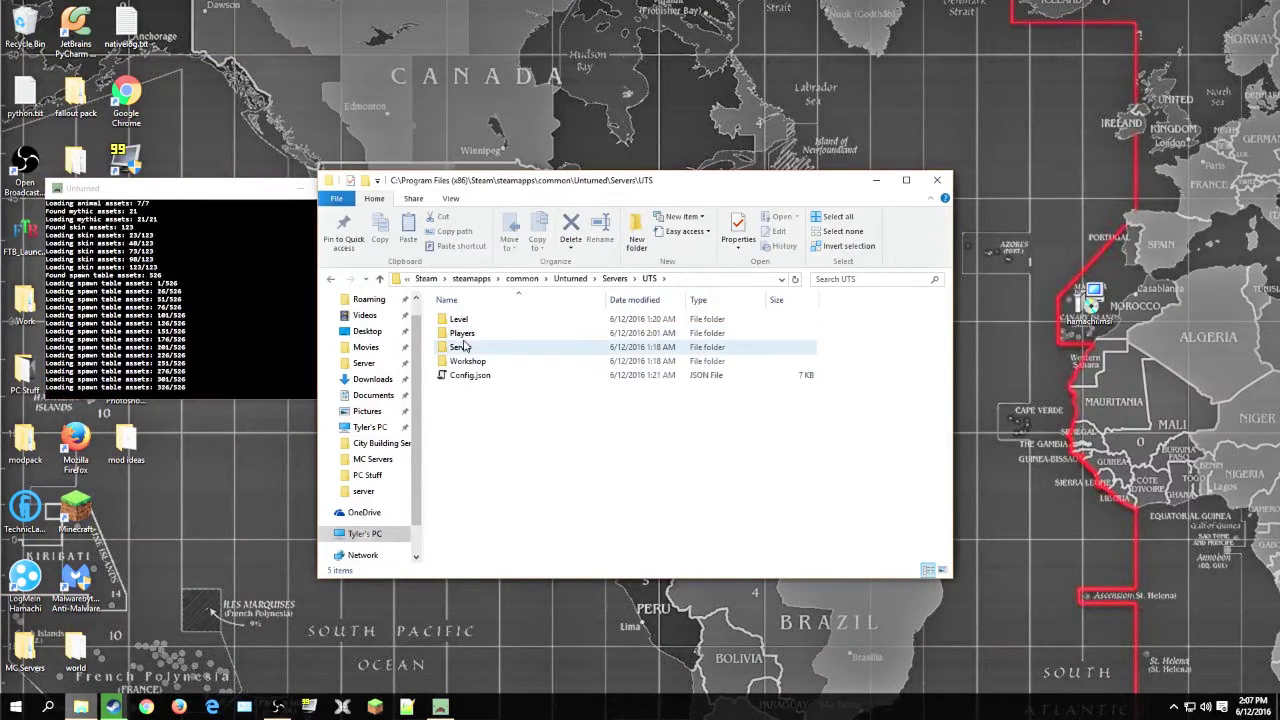
pyautogui.doubleClick(465, 347)
pyautogui.rightClick(493, 350)
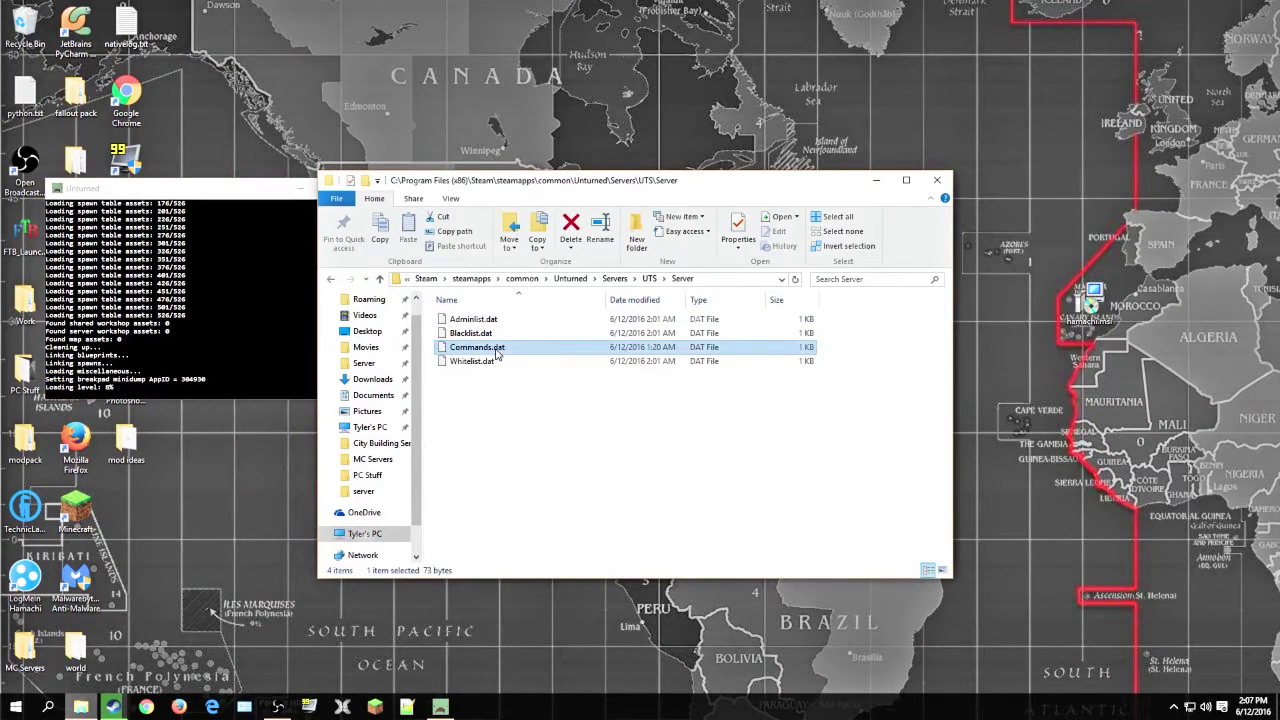
pyautogui.click(540, 366)
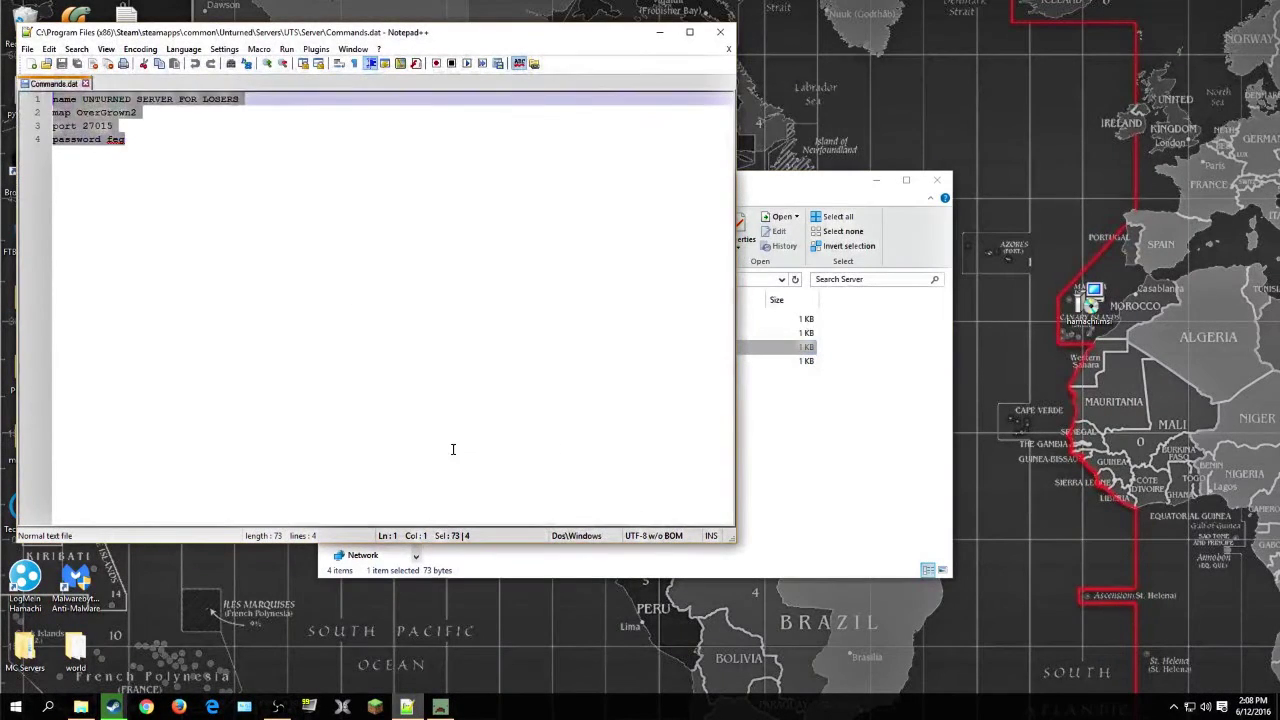
pyautogui.click(223, 151)
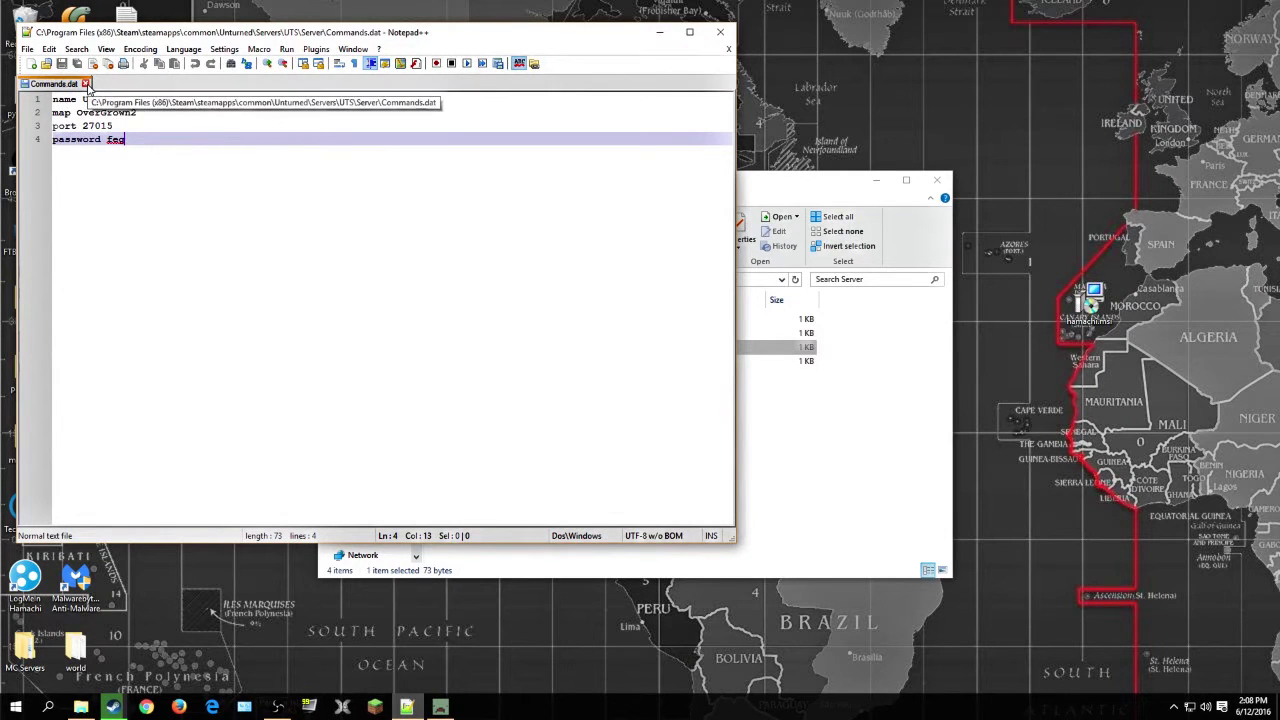
pyautogui.click(86, 84)
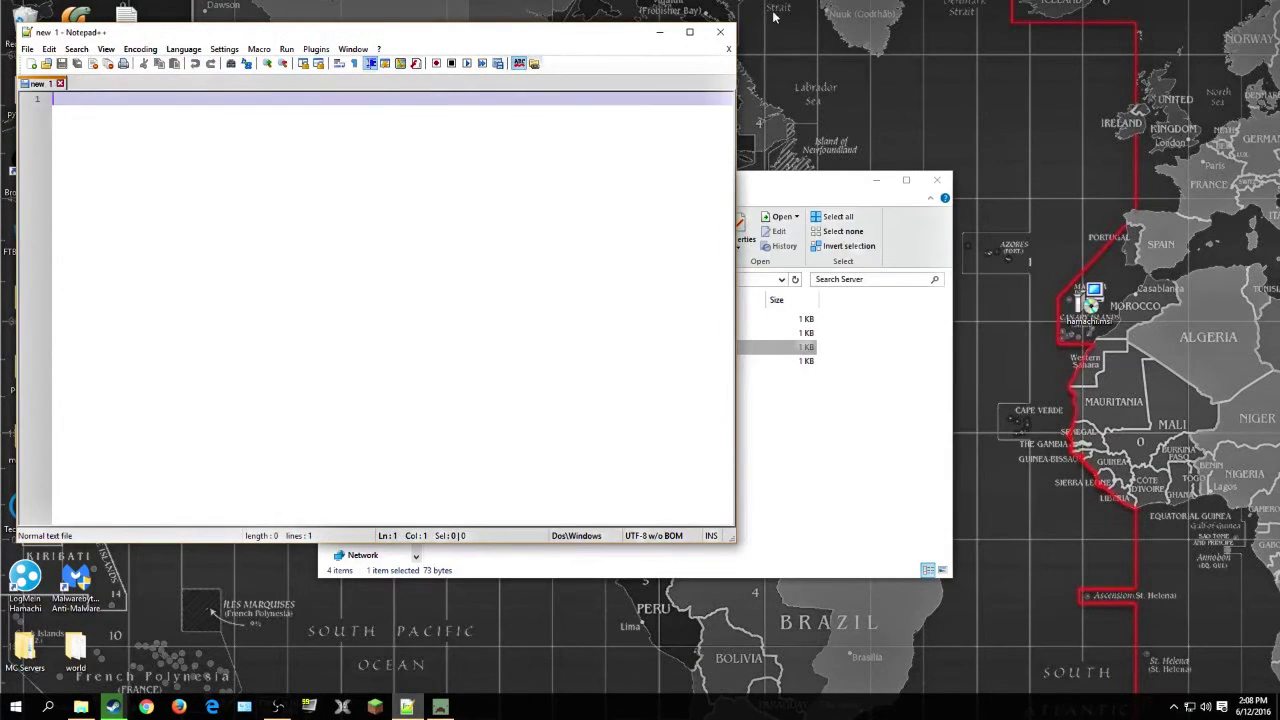
pyautogui.click(720, 32)
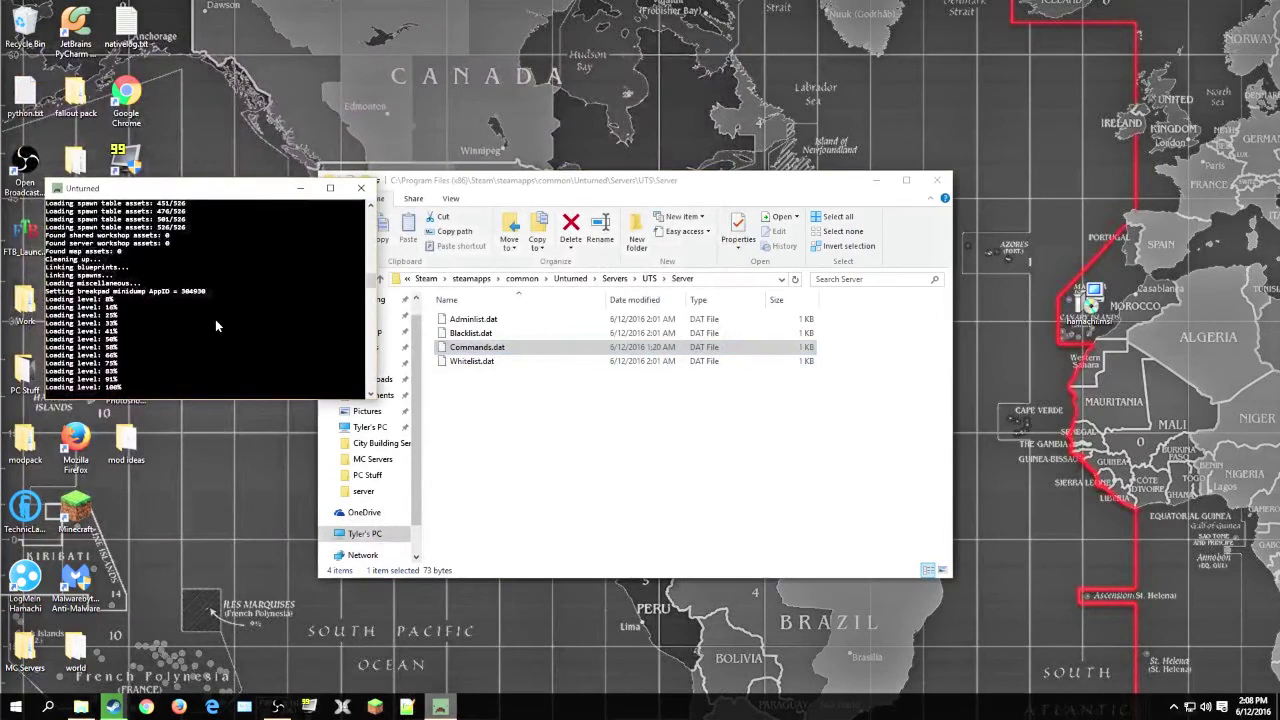
# - Stop the running server with 'shutdown' and go back up a folder
pyautogui.write('shutdown')
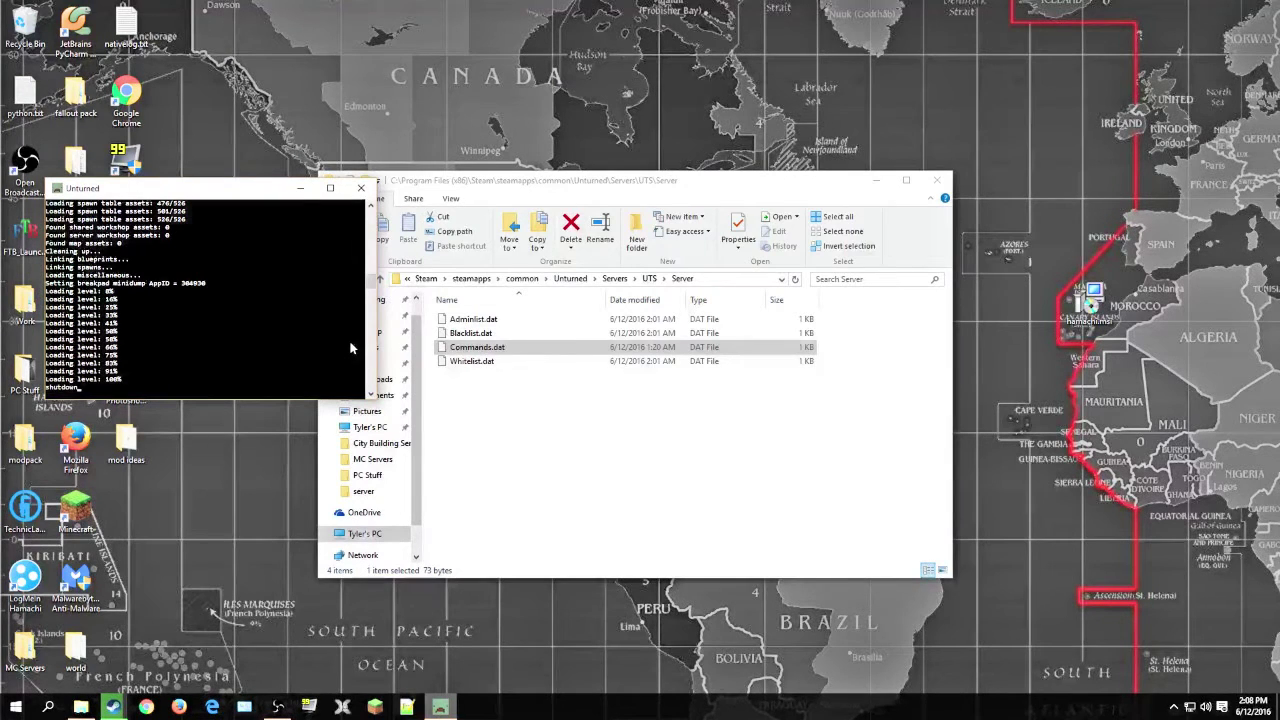
pyautogui.press('Return')
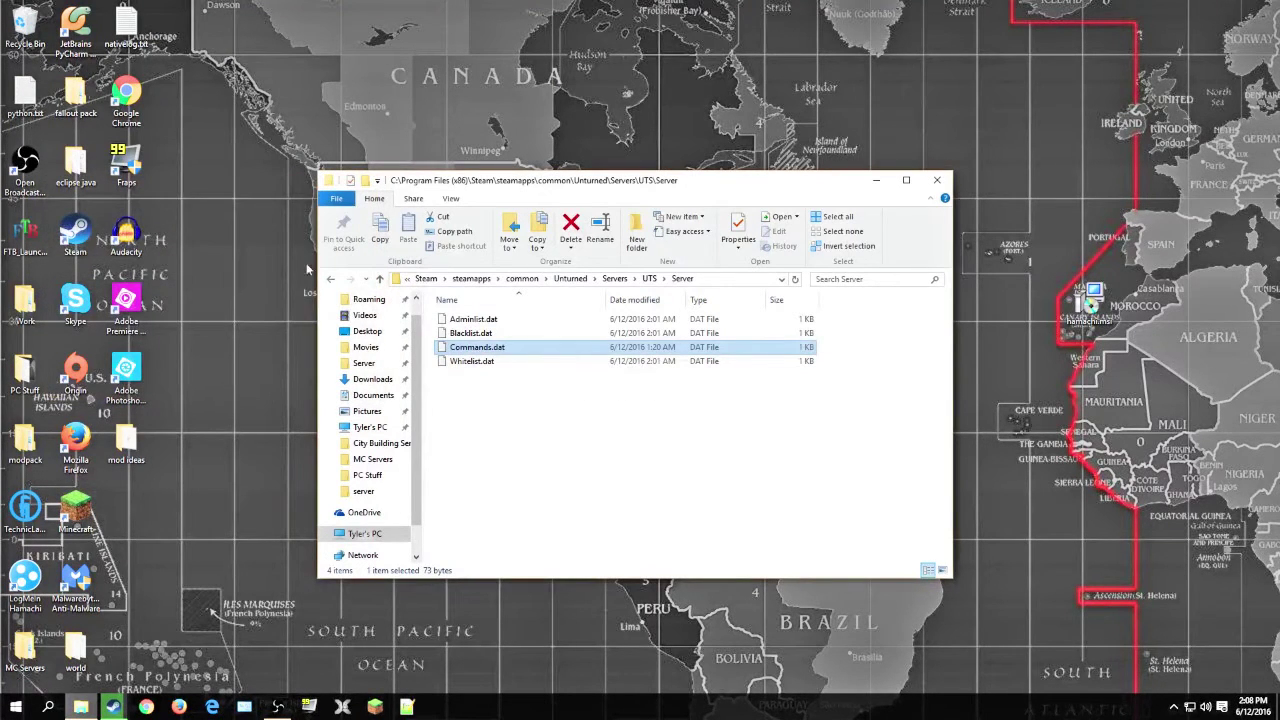
pyautogui.click(331, 278)
# - Open the Tutorial server's Server\Commands.dat in Notepad++
pyautogui.click(331, 278)
pyautogui.doubleClick(491, 320)
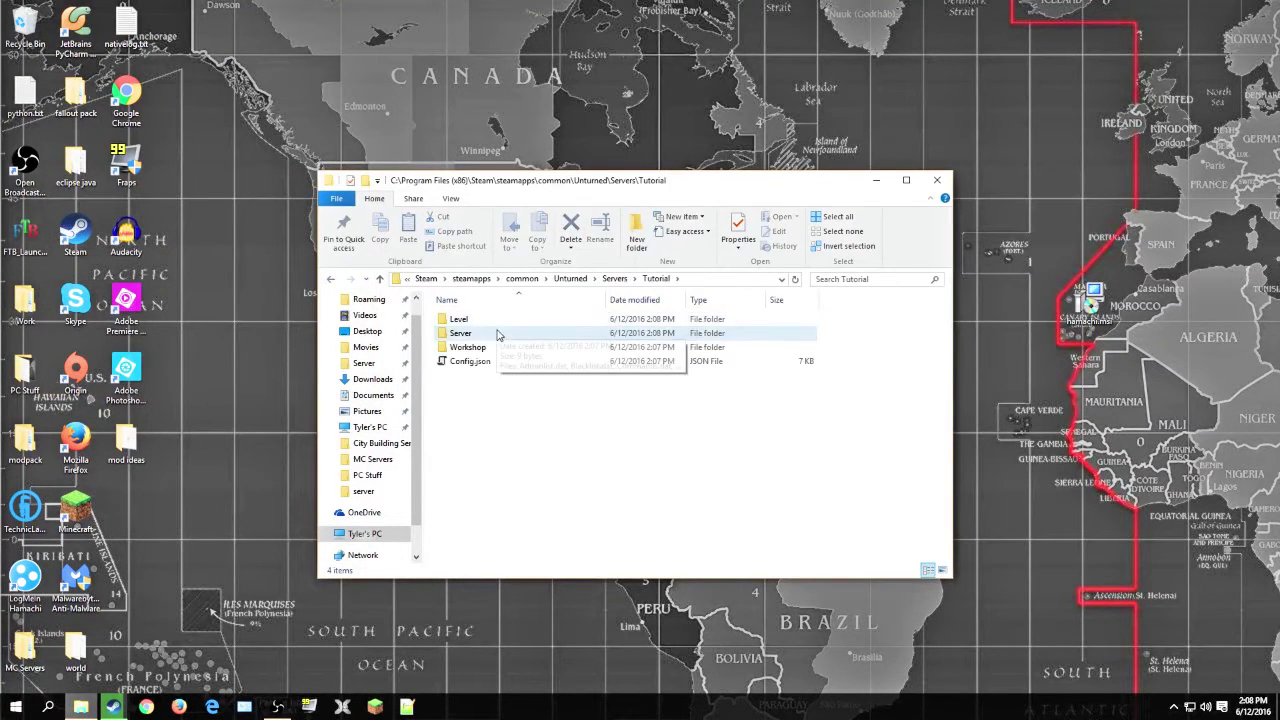
pyautogui.click(497, 334)
pyautogui.doubleClick(490, 336)
pyautogui.click(490, 336)
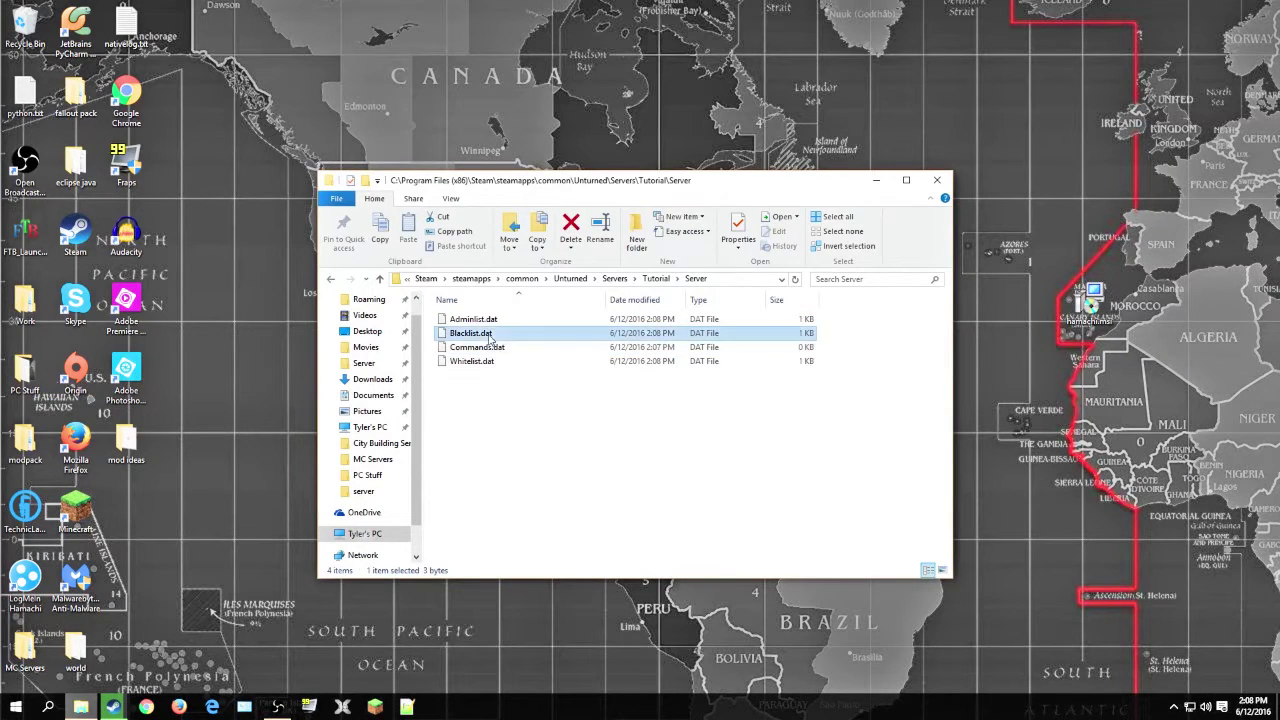
pyautogui.rightClick(487, 347)
pyautogui.click(550, 372)
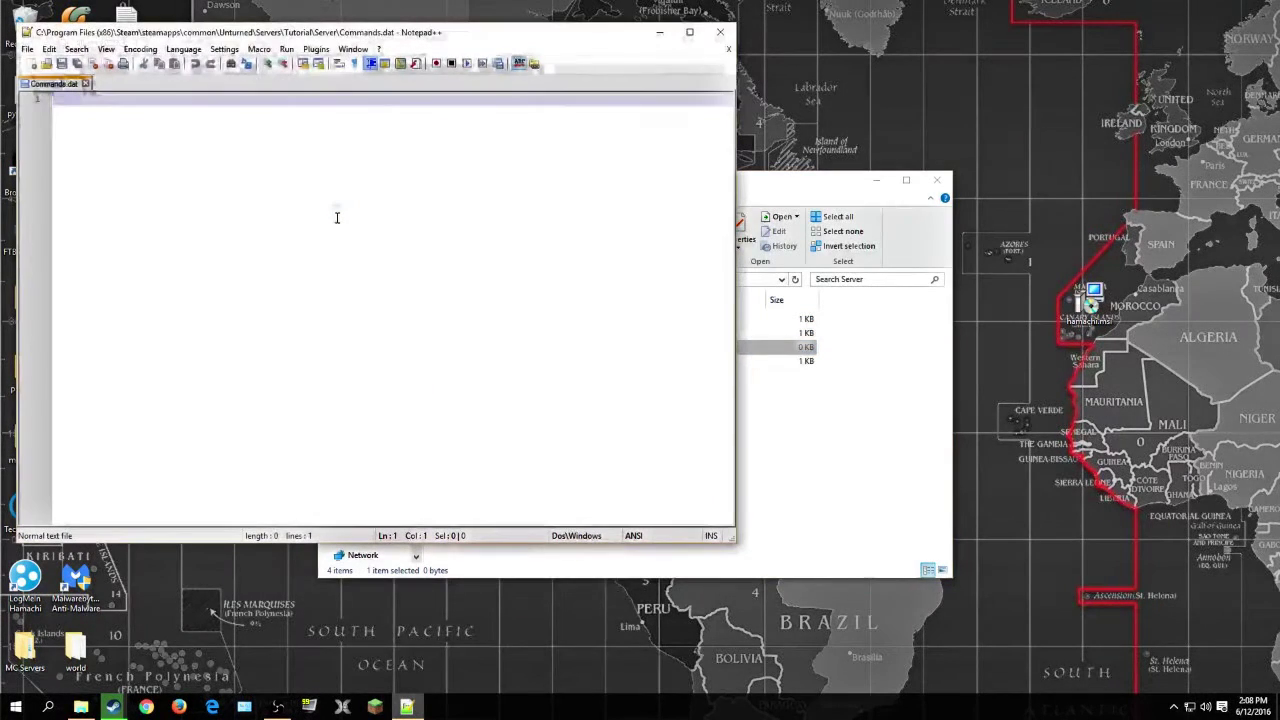
# - Enter 'name tutorial', 'port 27015' and 'map PEI' lines and save
pyautogui.write('name tu')
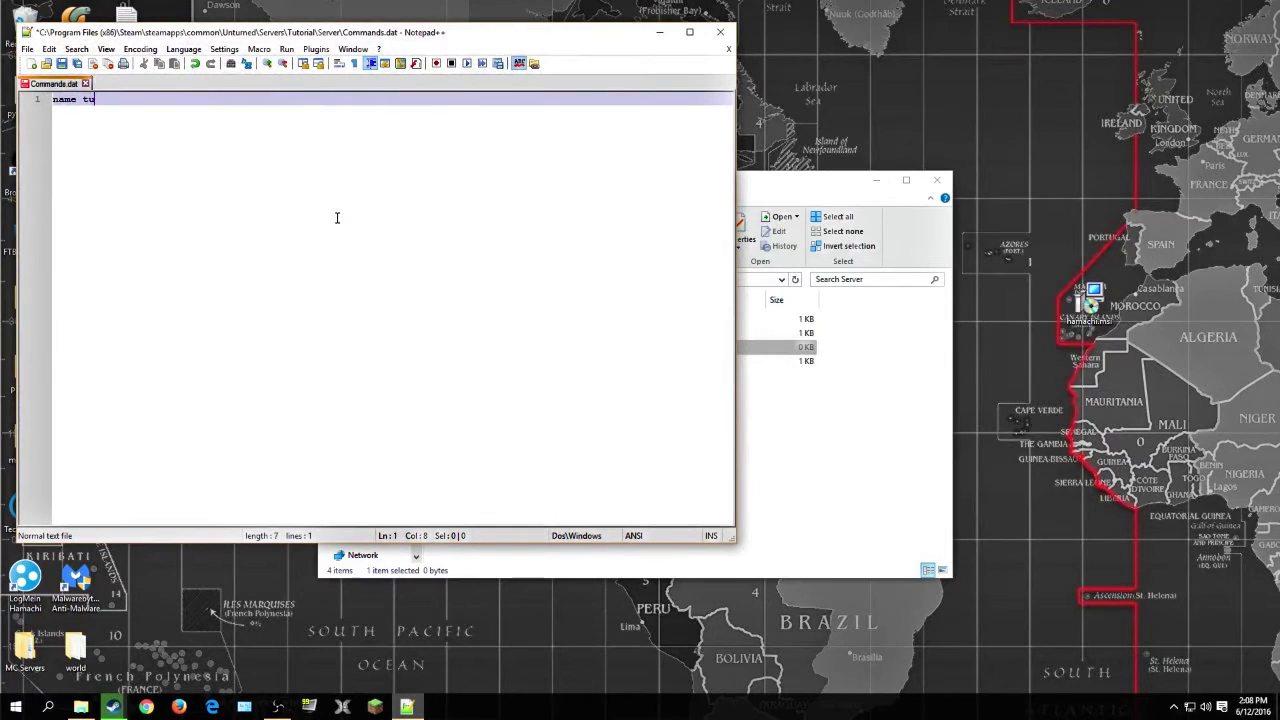
pyautogui.write('torial')
pyautogui.press('Return')
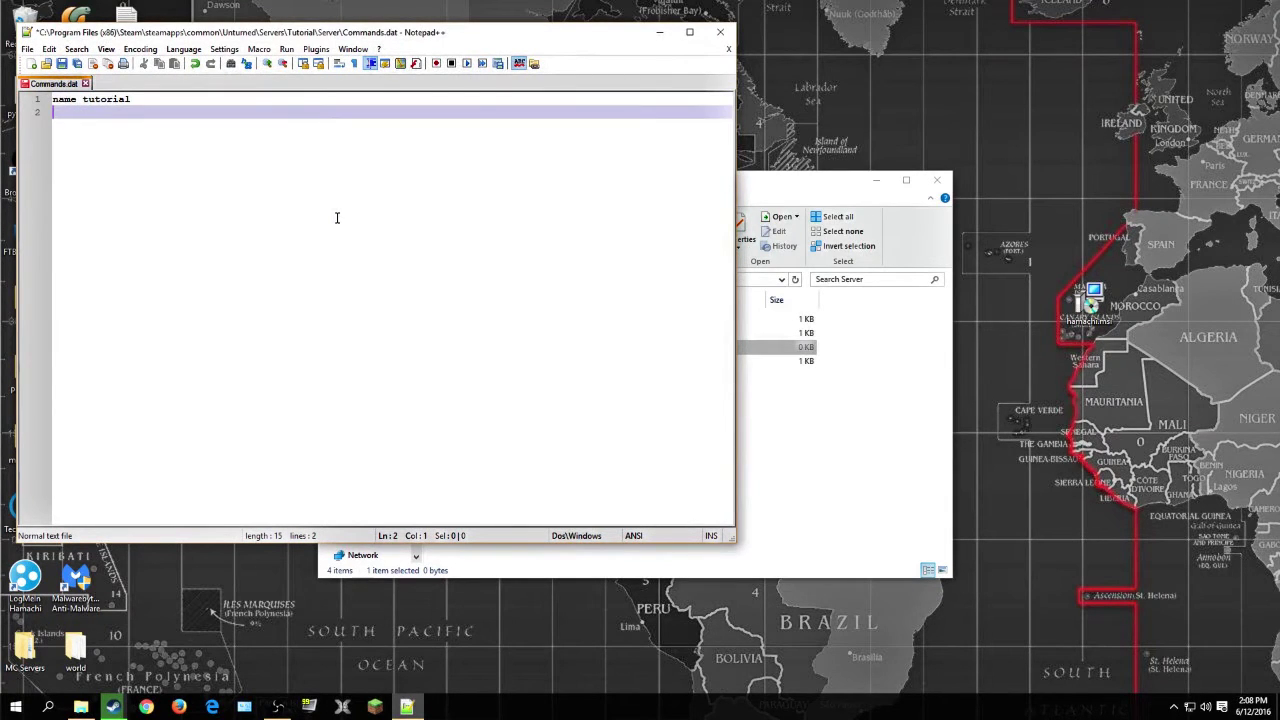
pyautogui.write('port ')
pyautogui.write('2701')
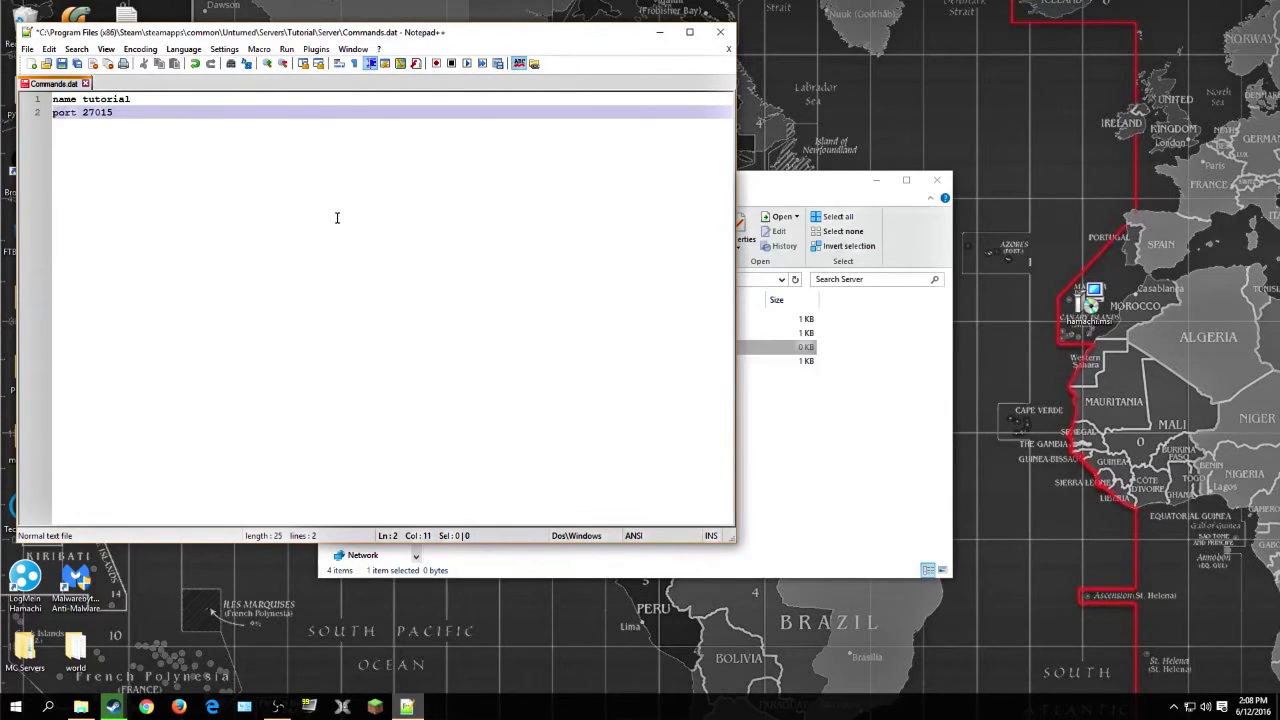
pyautogui.write('5')
pyautogui.press('Return')
pyautogui.write('map P')
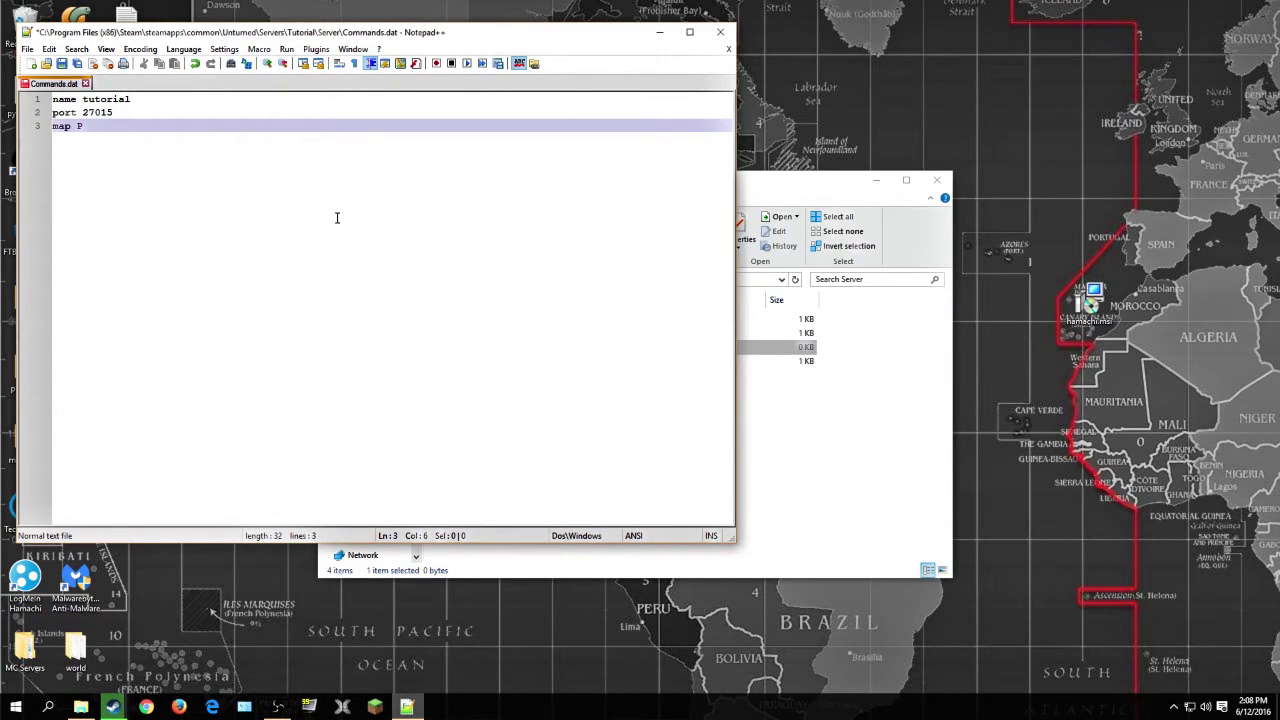
pyautogui.write('EI')
pyautogui.hotkey('ctrl', 's')
# - Open the UTS server's Commands.dat for reference, then return to the Tutorial file
pyautogui.click(745, 385)
pyautogui.click(327, 280)
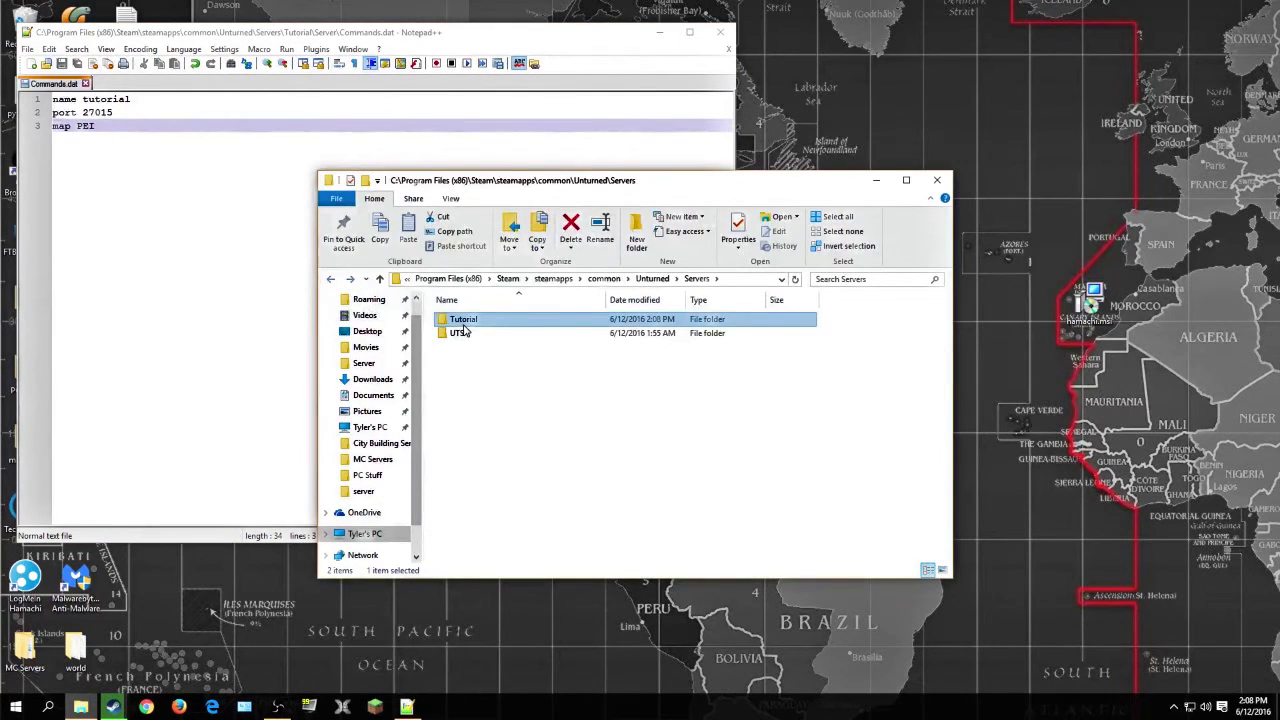
pyautogui.doubleClick(465, 332)
pyautogui.doubleClick(472, 347)
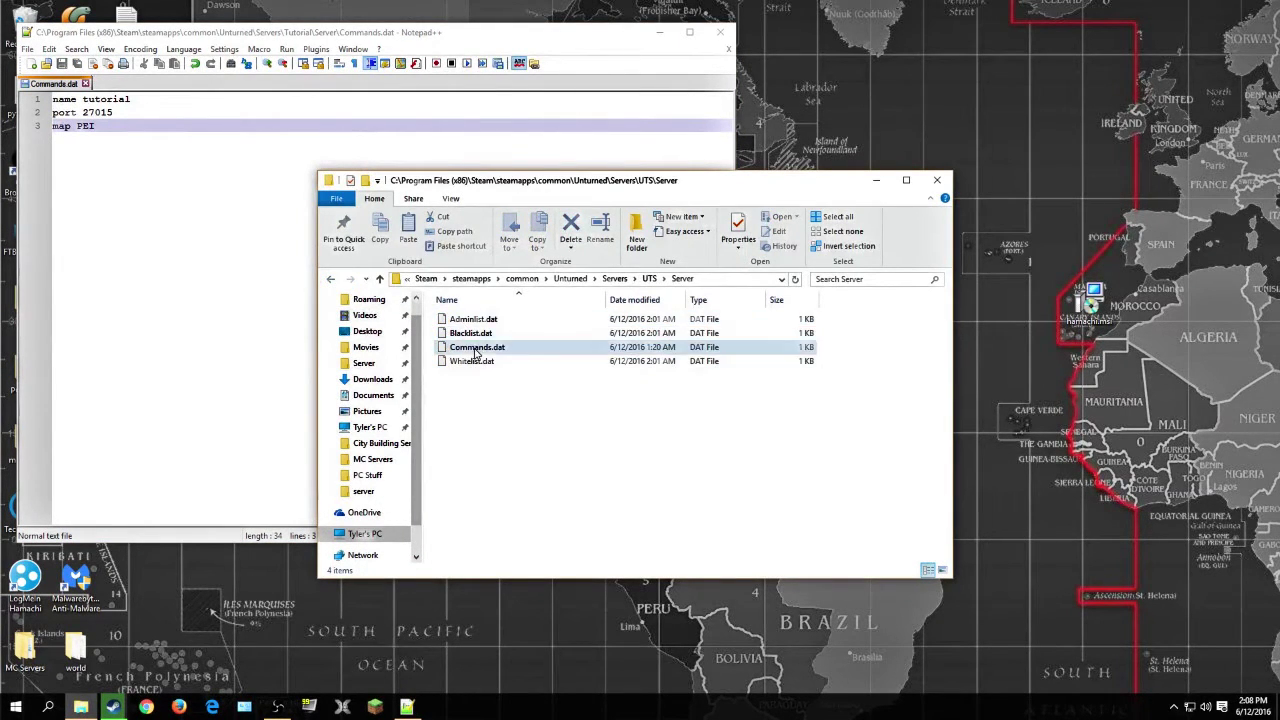
pyautogui.rightClick(476, 352)
pyautogui.click(488, 372)
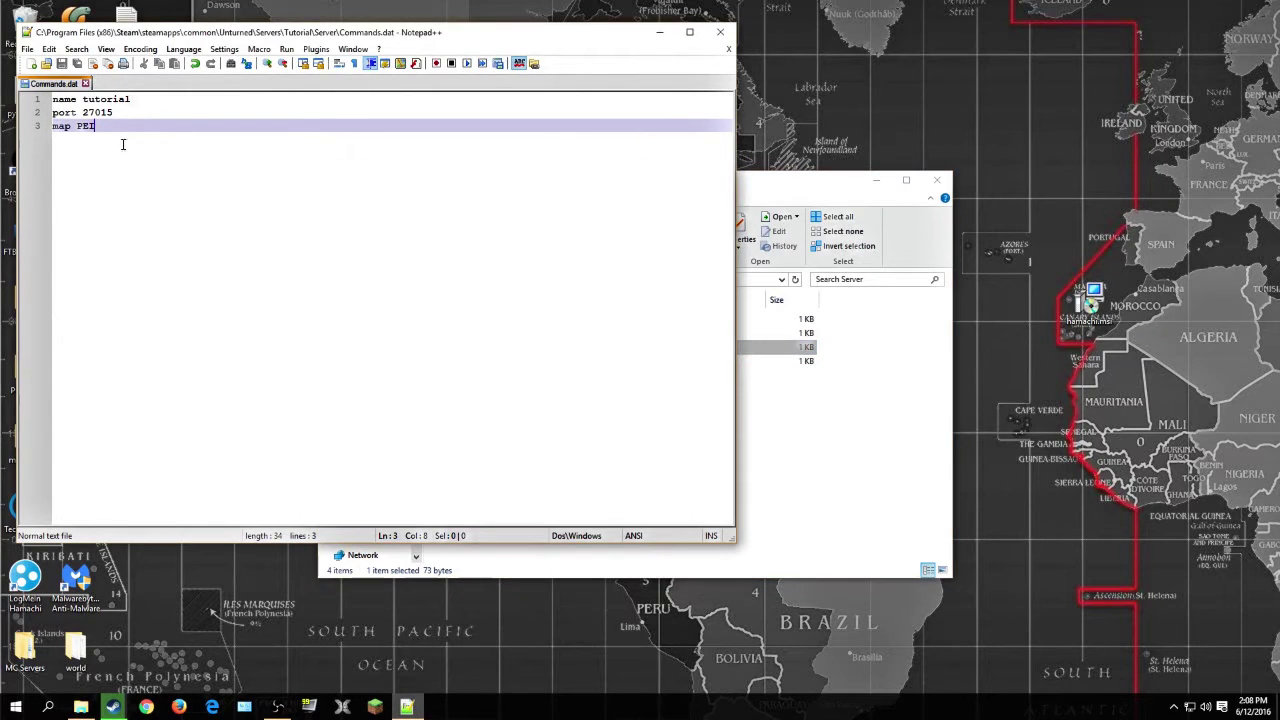
pyautogui.hotkey('ctrl', 'a')
pyautogui.click(112, 138)
pyautogui.click(886, 449)
pyautogui.click(330, 278)
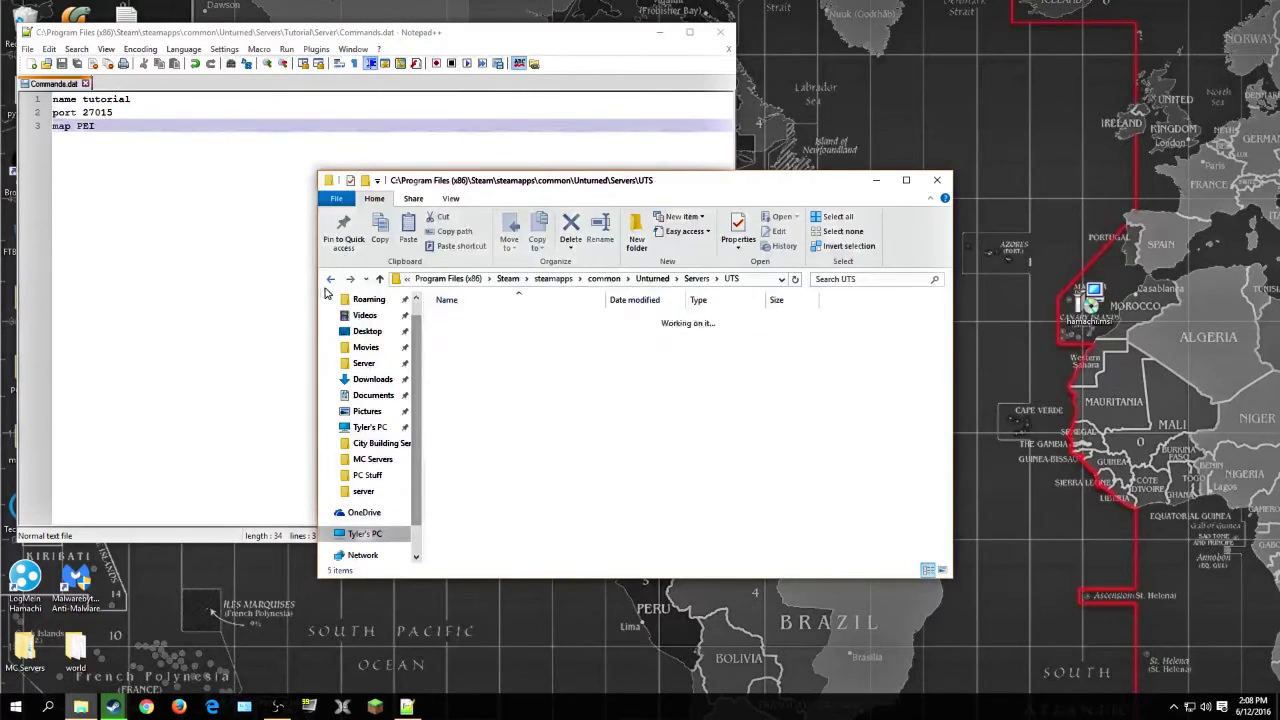
pyautogui.click(330, 278)
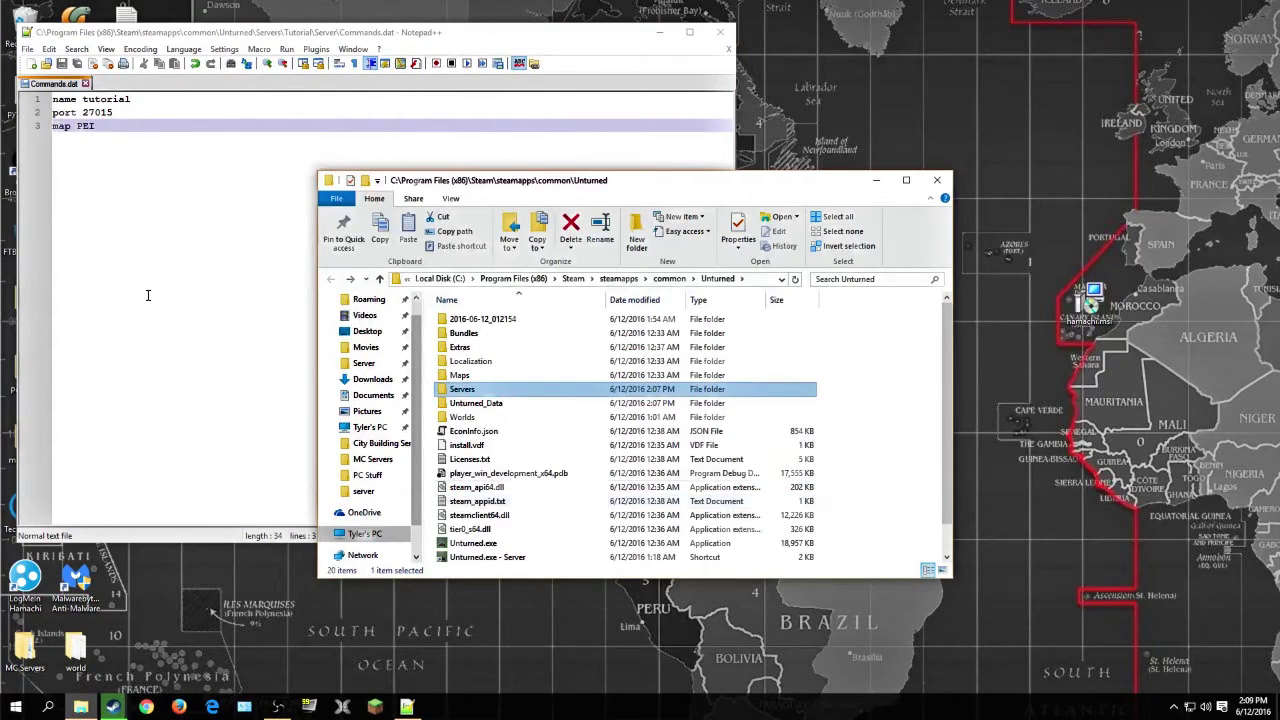
pyautogui.click(264, 120)
pyautogui.press('Return')
pyautogui.write('password 1')
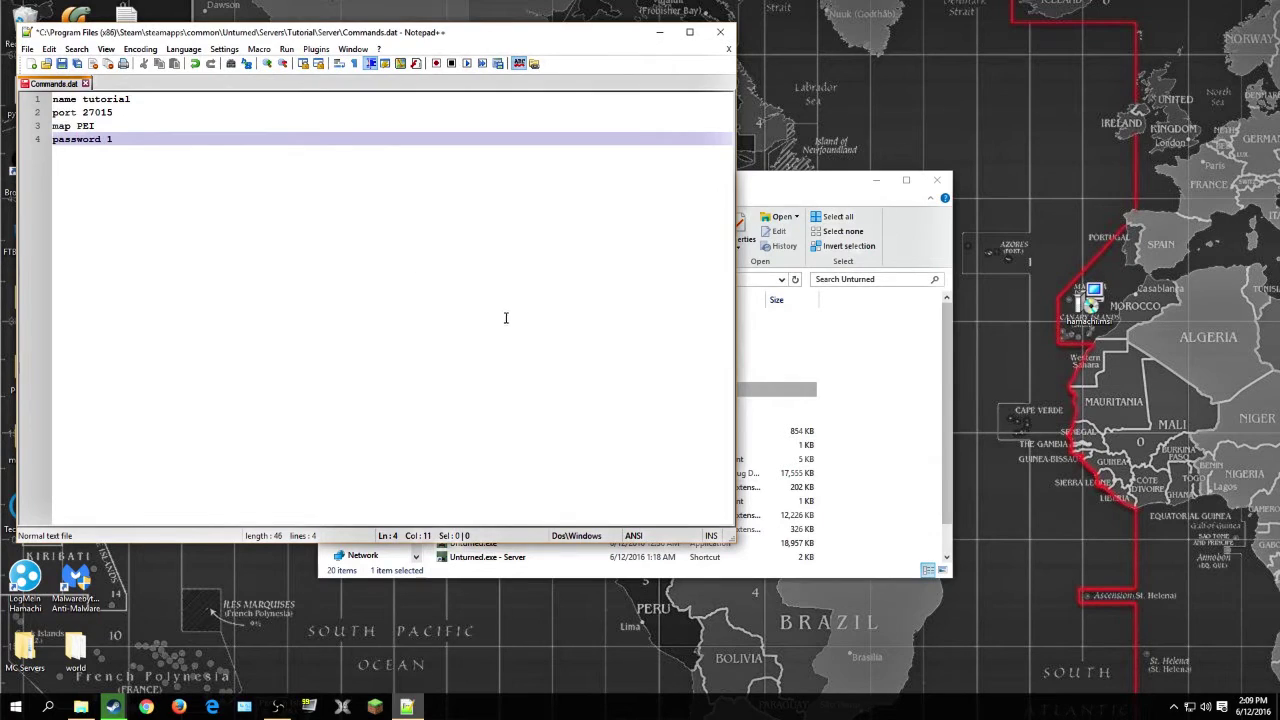
pyautogui.click(850, 450)
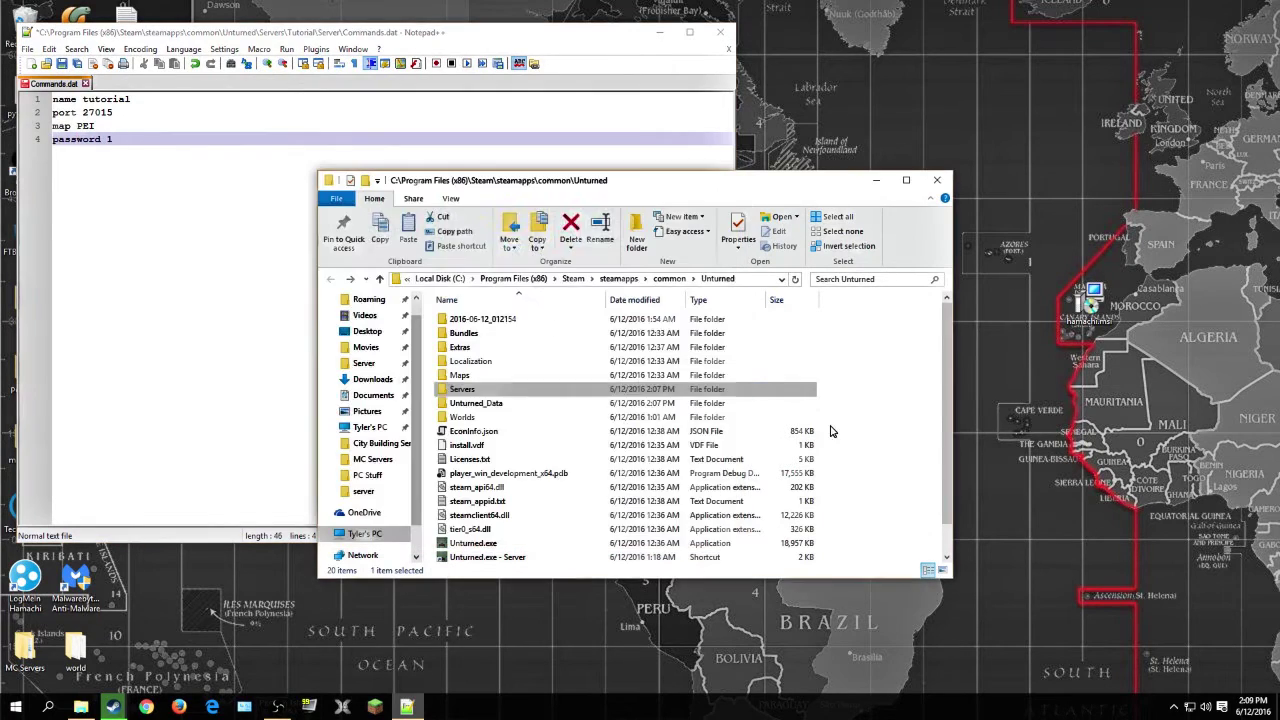
pyautogui.click(85, 180)
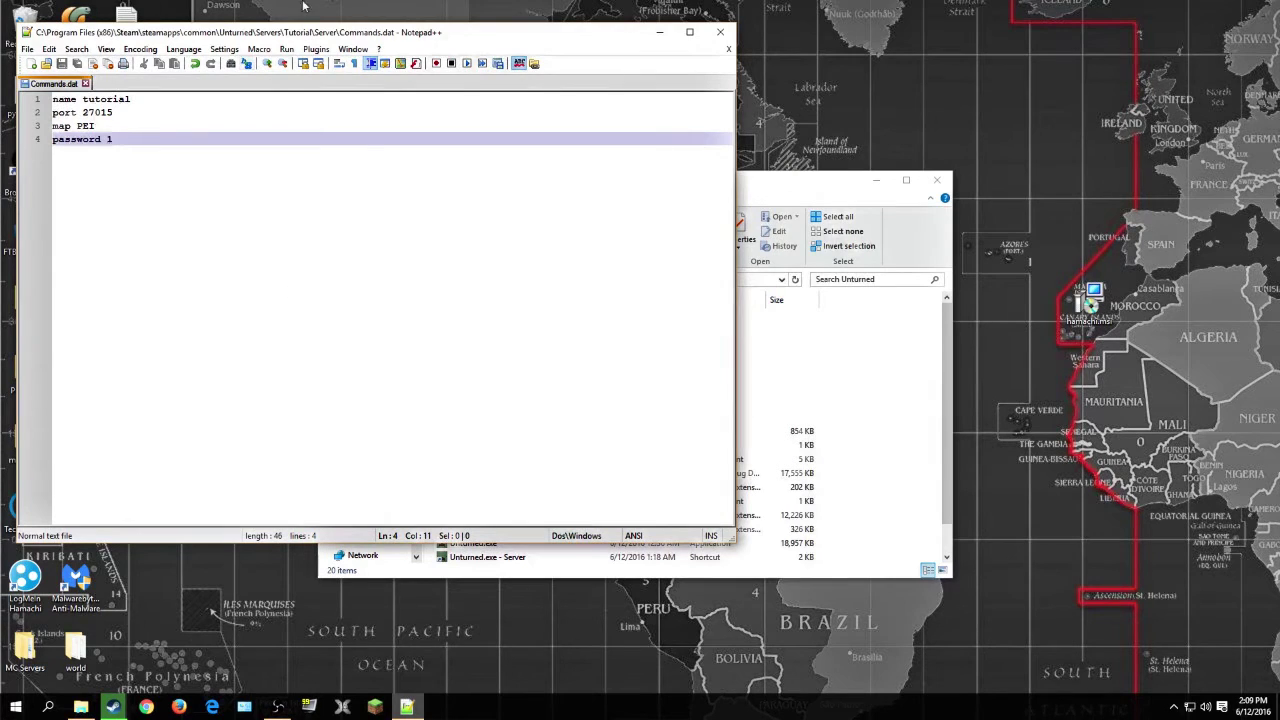
pyautogui.click(722, 35)
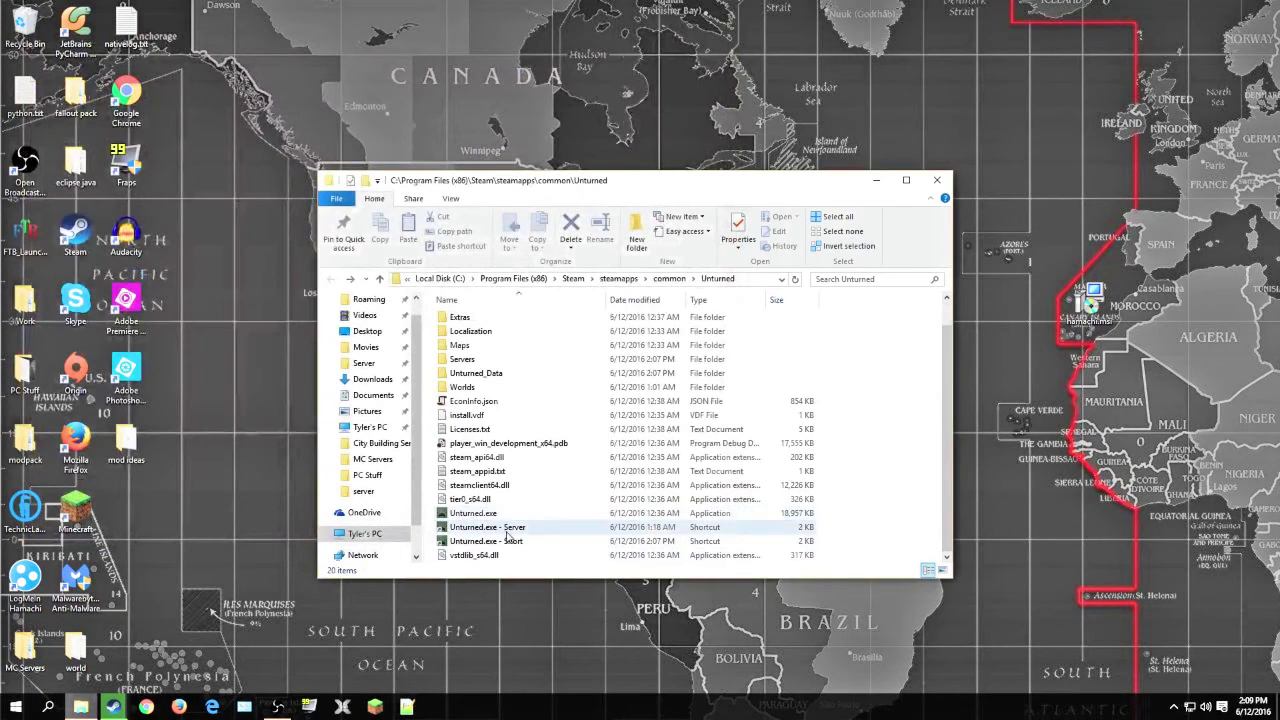
# - Launch the tutorial server from the Unturned.exe shortcut and start Unturned's Steam launch
pyautogui.doubleClick(517, 541)
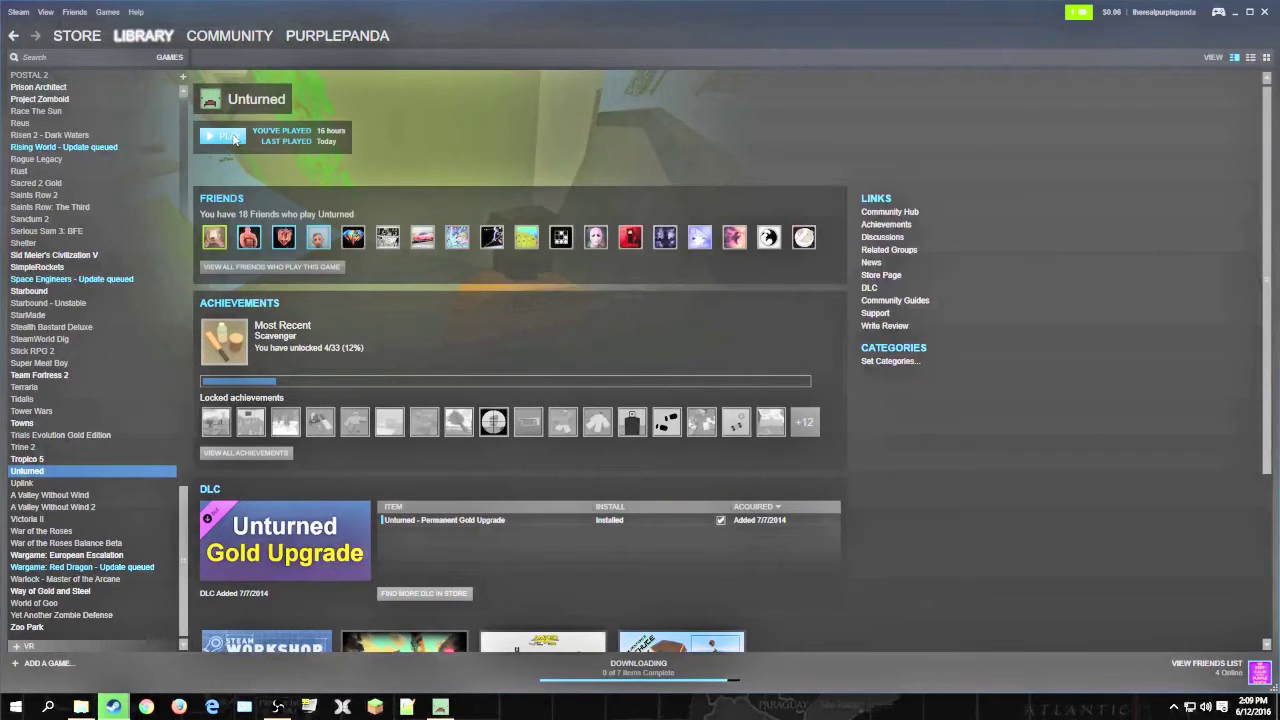
pyautogui.click(235, 139)
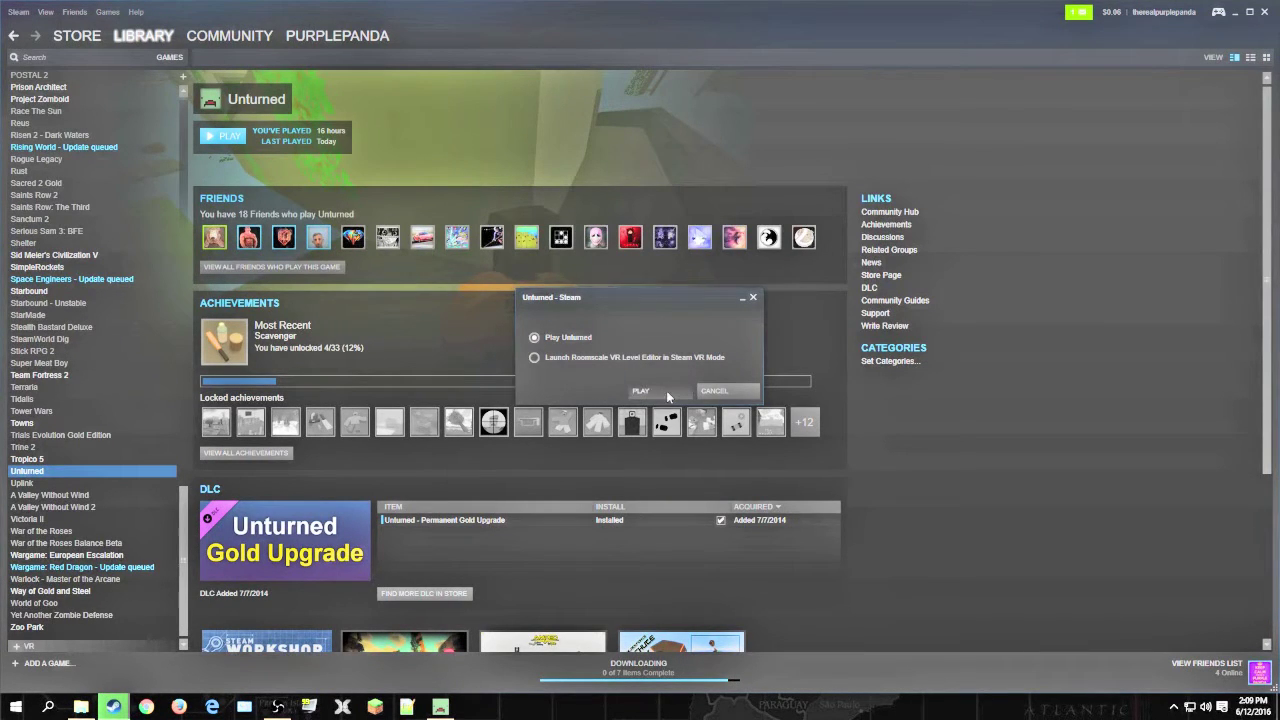
# - Confirm Steam's launch prompt to play Unturned normally
pyautogui.click(667, 392)
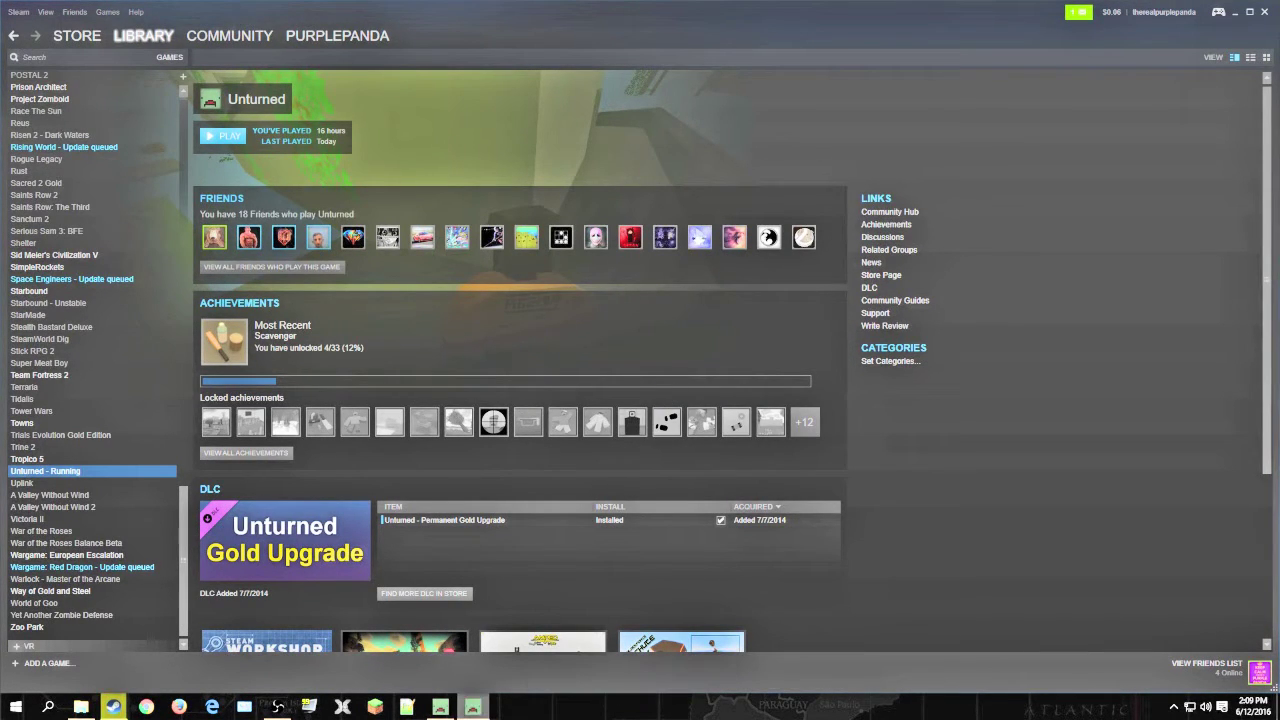